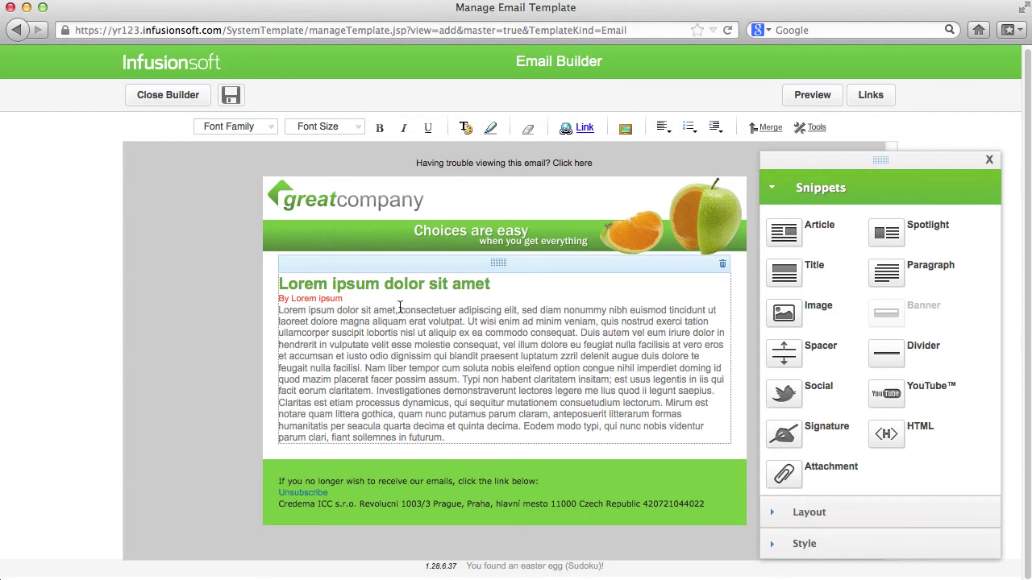
# Select 'consectetuer adipiscing elit' in the email's first body paragraph.
pyautogui.moveTo(400, 307); pyautogui.dragTo(518, 311)
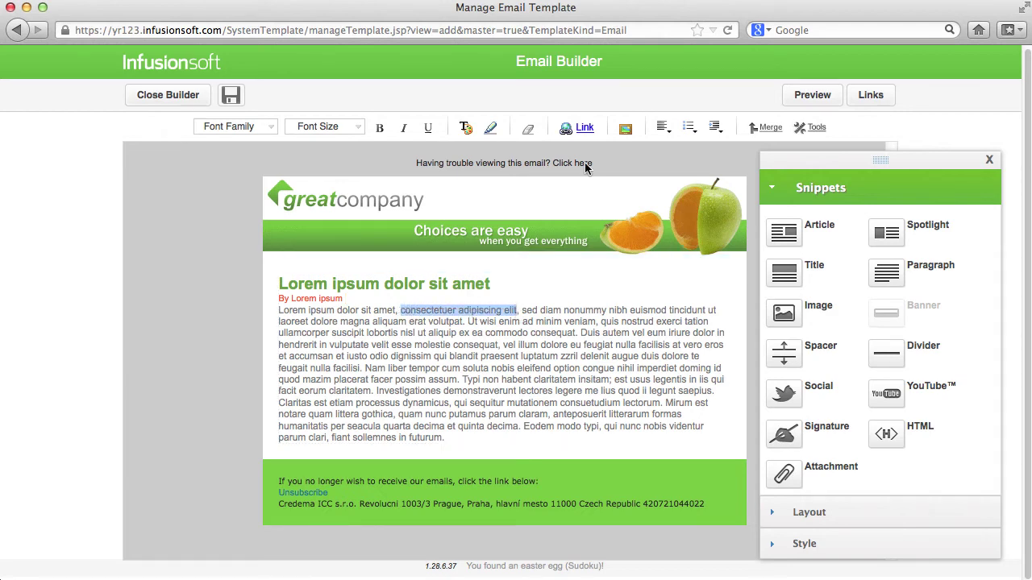
# Link the phrase so clicking it applies the Customer Test Tags -> Test Tag tag.
pyautogui.click(585, 128)
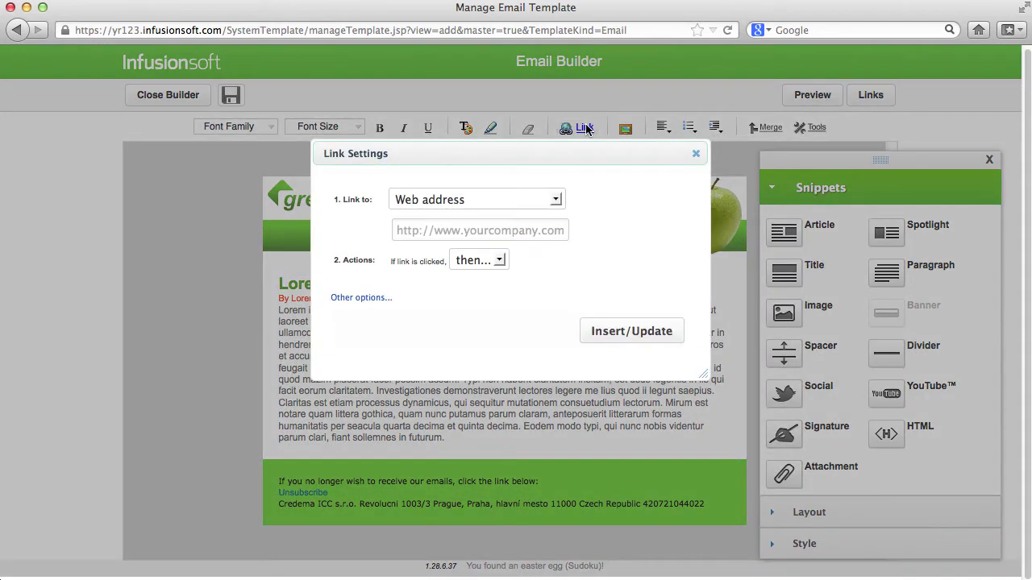
pyautogui.click(502, 266)
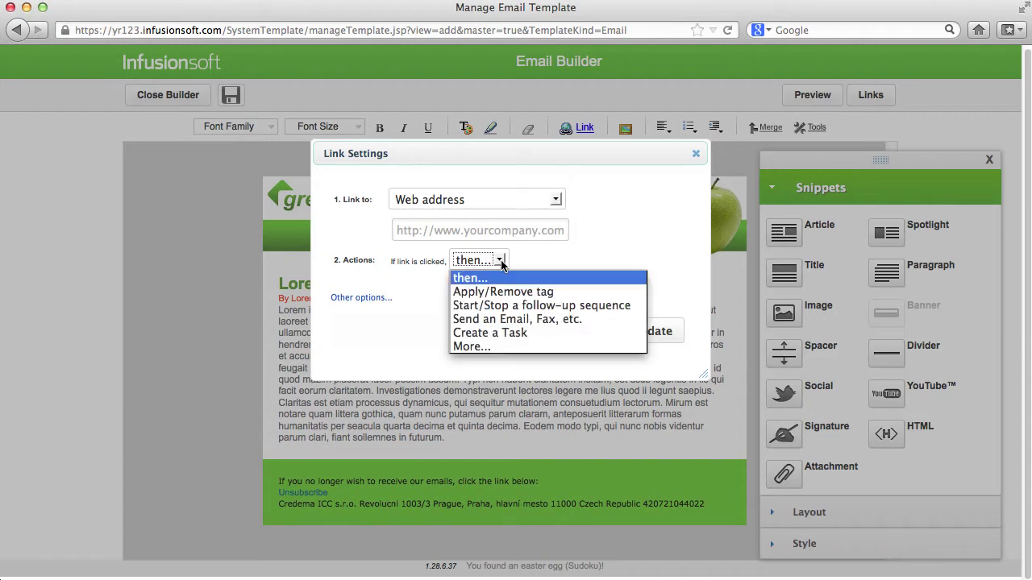
pyautogui.click(519, 290)
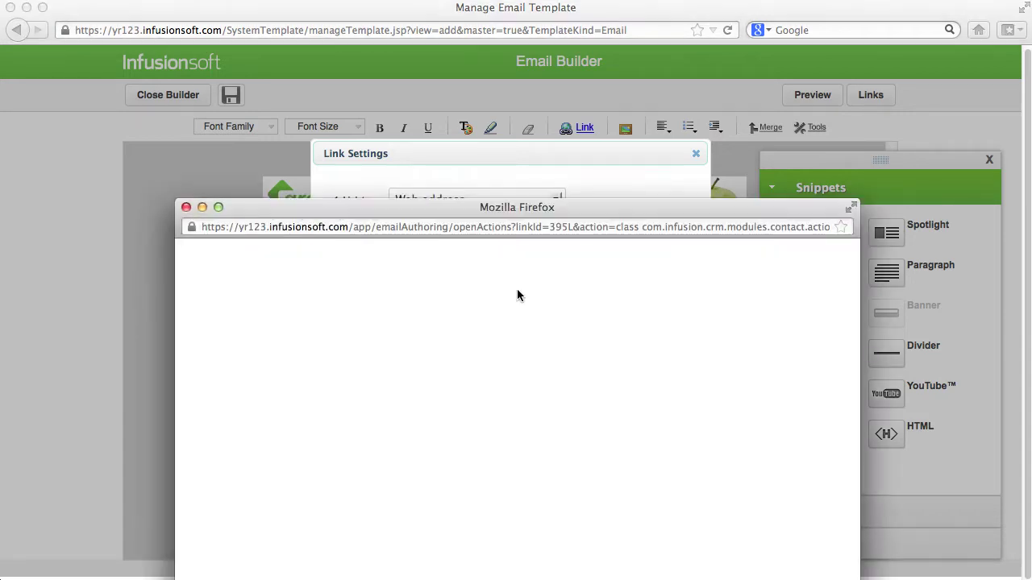
pyautogui.moveTo(559, 211); pyautogui.dragTo(545, 57)
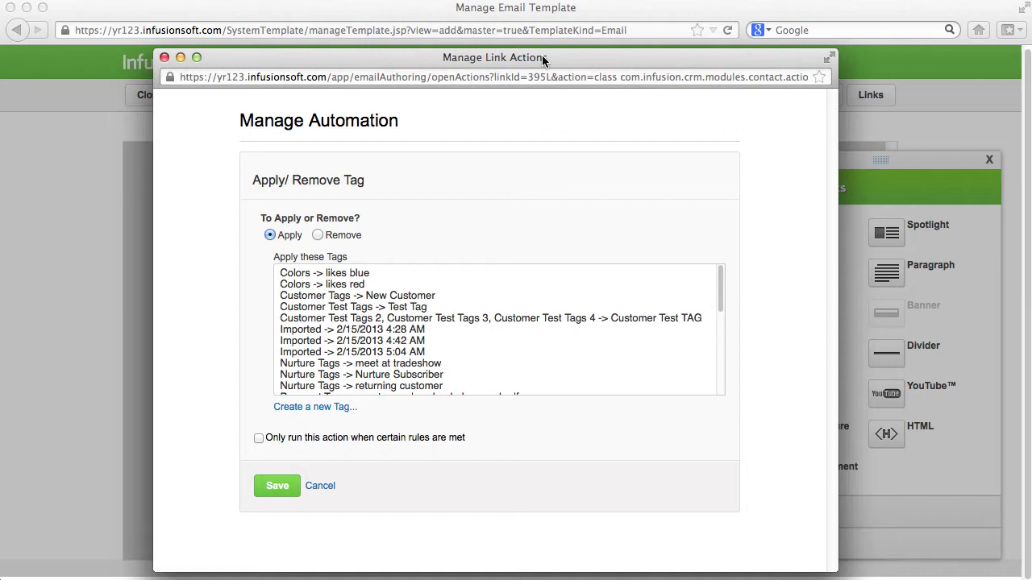
pyautogui.click(320, 234)
pyautogui.click(269, 236)
pyautogui.click(355, 296)
pyautogui.click(370, 307)
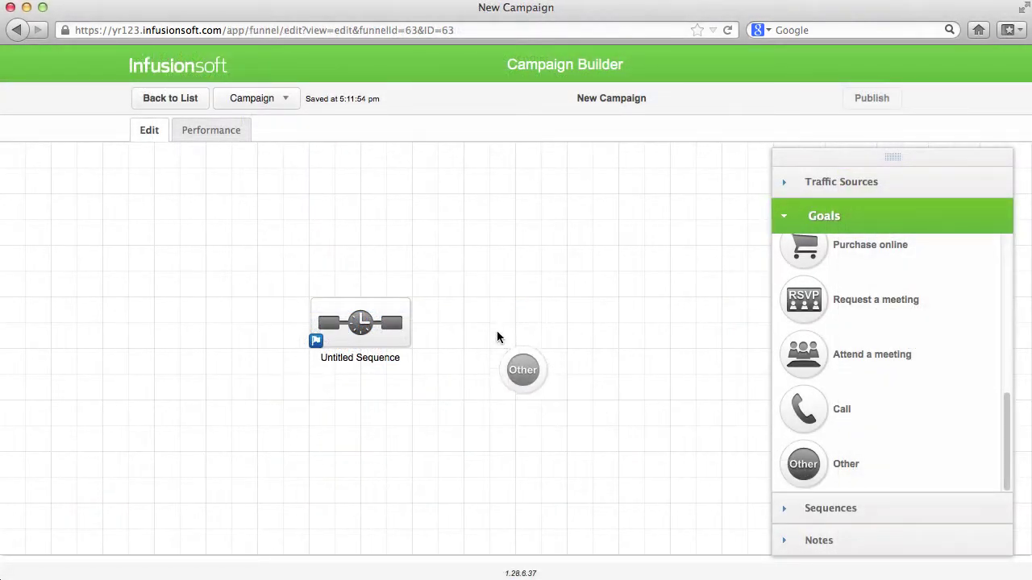
# Connect Untitled Sequence to an Other goal triggered by the Customer Tags -> New Customer tag.
pyautogui.moveTo(787, 460); pyautogui.dragTo(484, 314)
pyautogui.moveTo(409, 323); pyautogui.dragTo(488, 321)
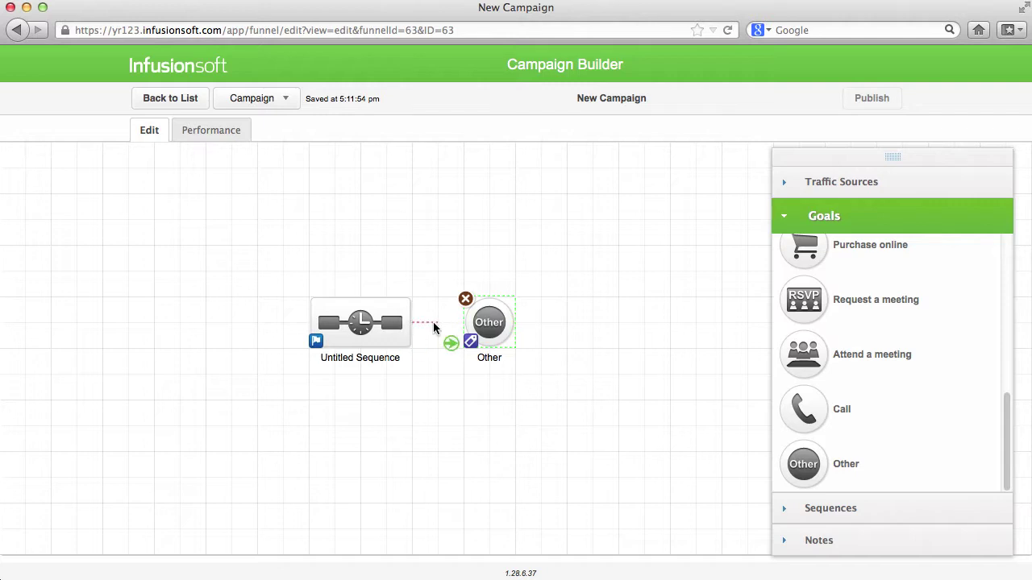
pyautogui.doubleClick(488, 320)
pyautogui.click(462, 291)
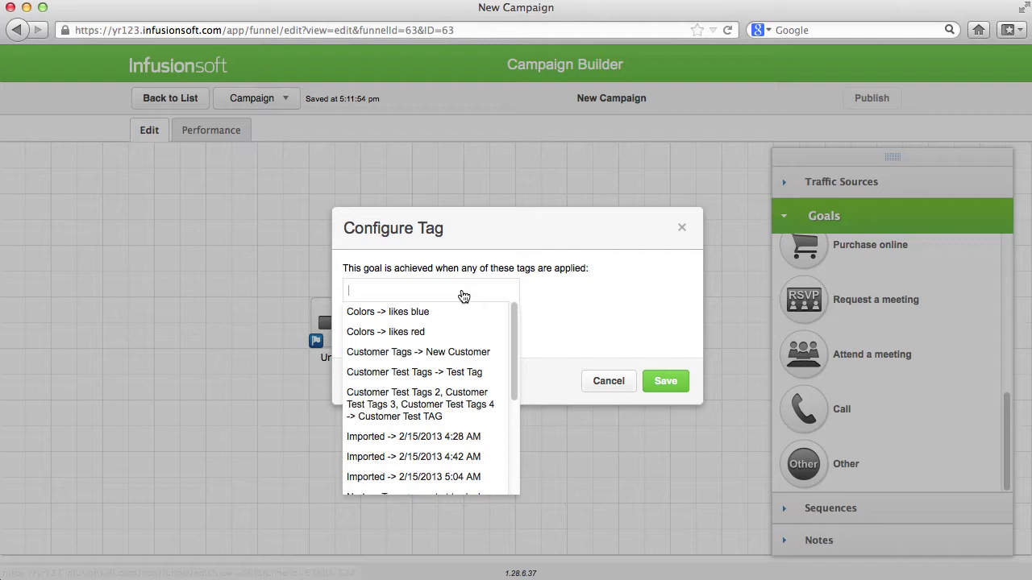
pyautogui.click(455, 352)
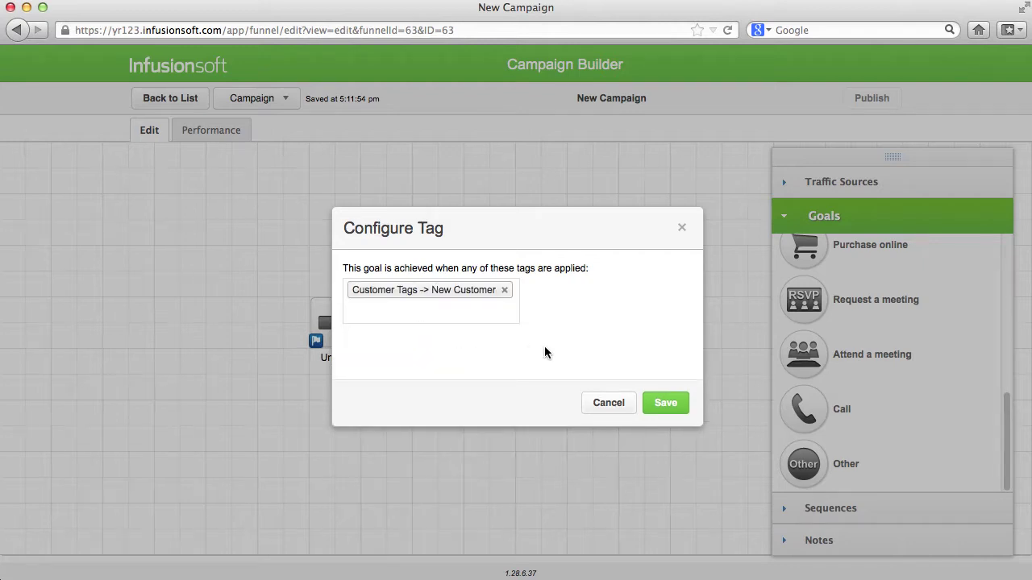
pyautogui.click(668, 401)
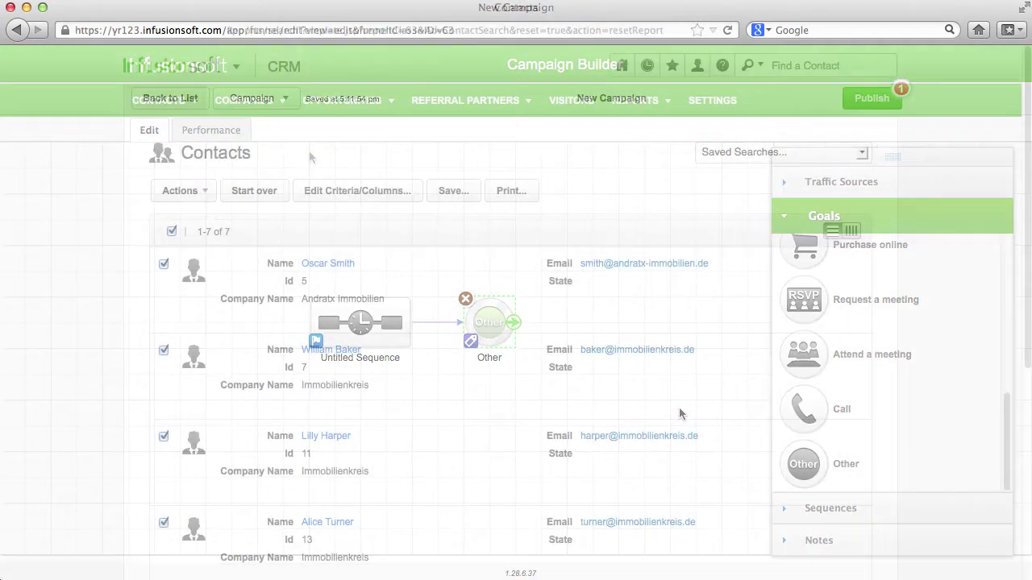
# Search for contacts tagged New Customer who have neither likes blue nor likes red.
pyautogui.click(268, 192)
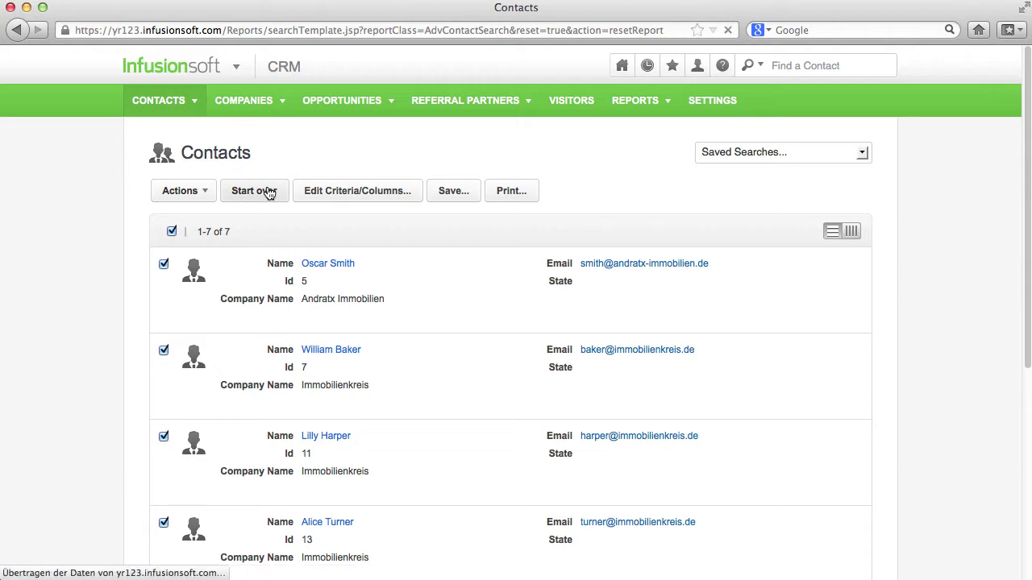
pyautogui.scroll(-5, 683, 286)
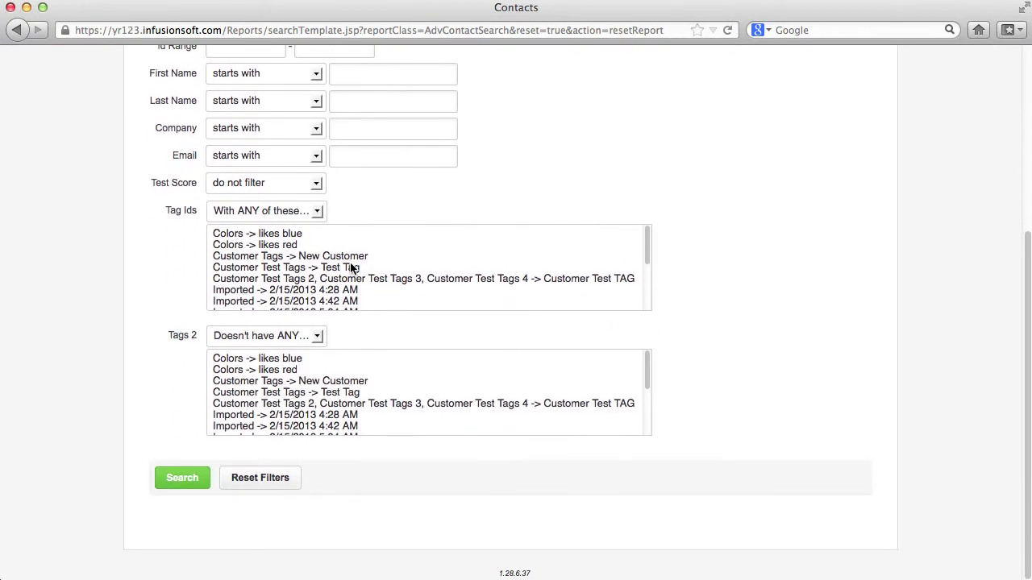
pyautogui.click(348, 258)
pyautogui.click(318, 339)
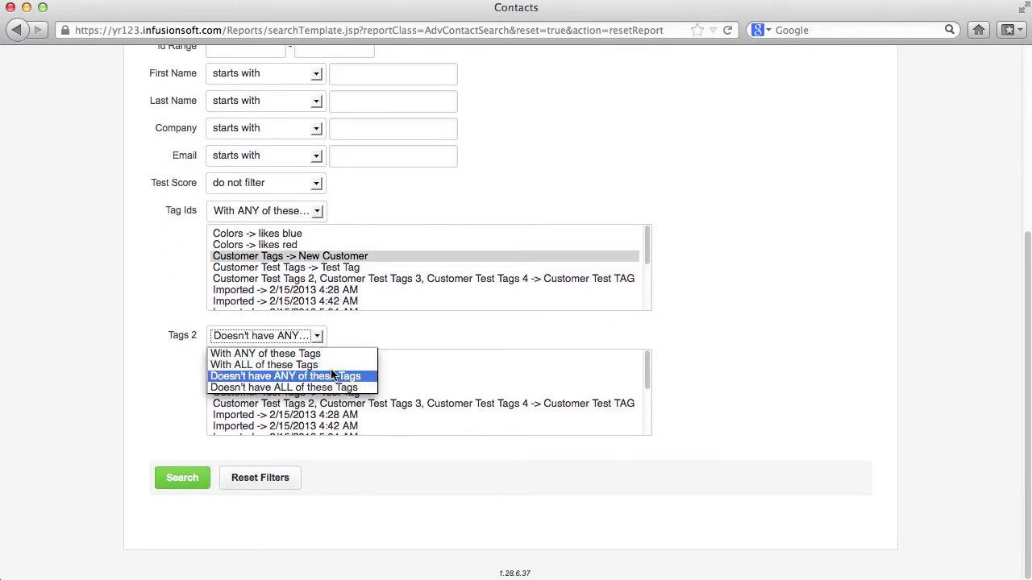
pyautogui.click(330, 376)
pyautogui.click(303, 359)
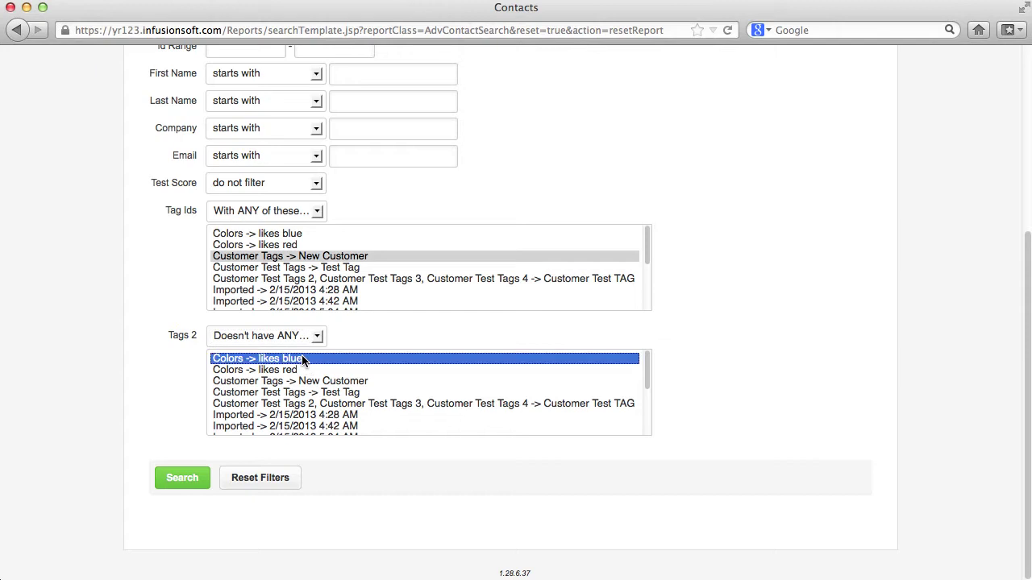
pyautogui.click(181, 484)
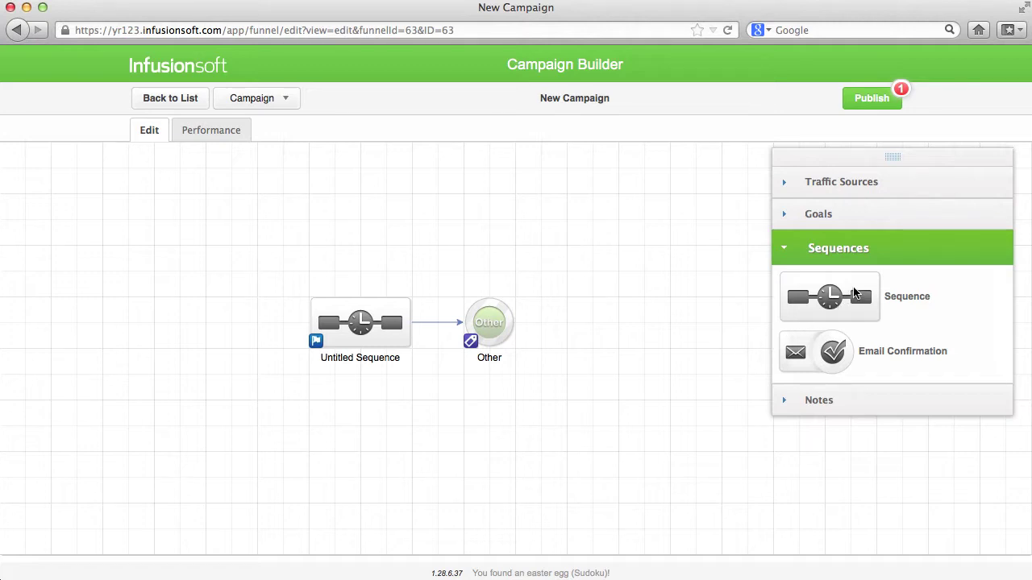
# Connect a new sequence after the Other goal and add an Untitled Email after its Start.
pyautogui.moveTo(856, 294); pyautogui.dragTo(571, 310)
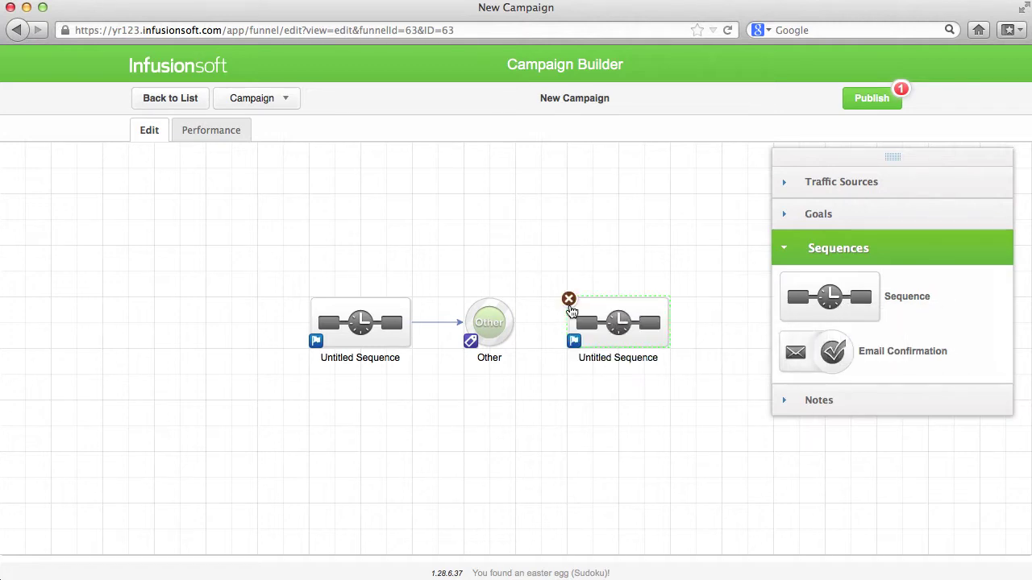
pyautogui.moveTo(516, 322); pyautogui.dragTo(612, 324)
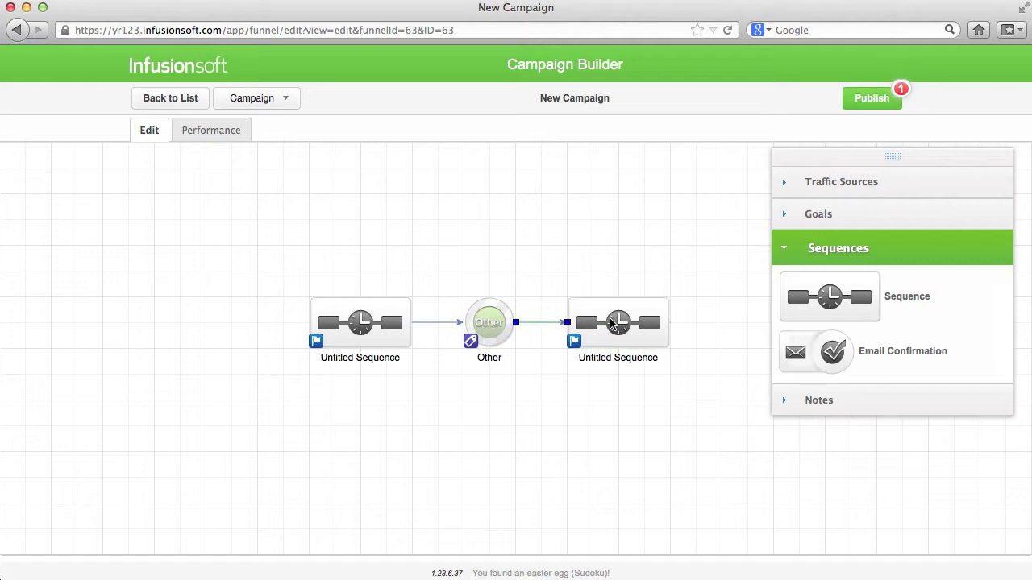
pyautogui.doubleClick(612, 324)
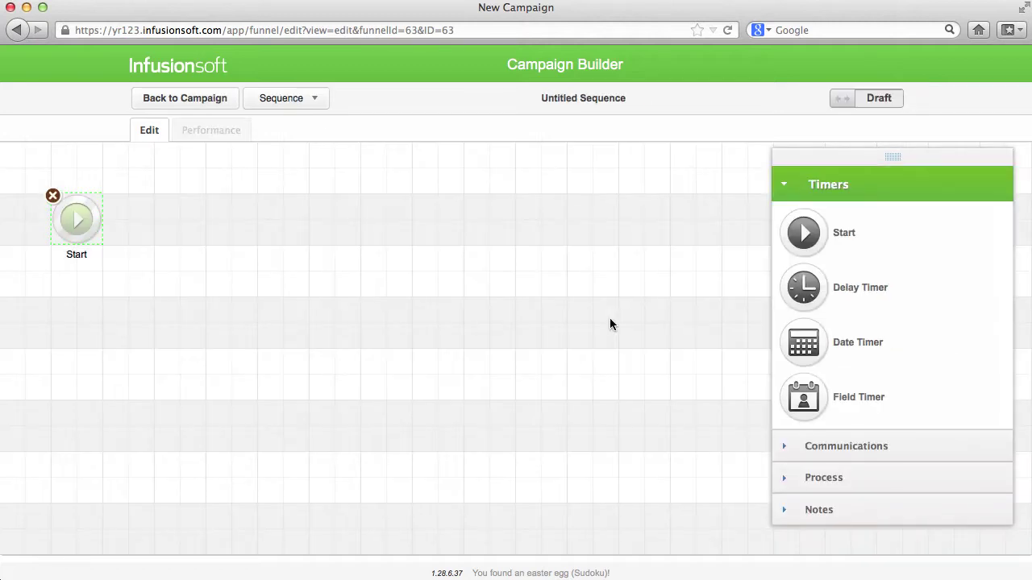
pyautogui.click(835, 448)
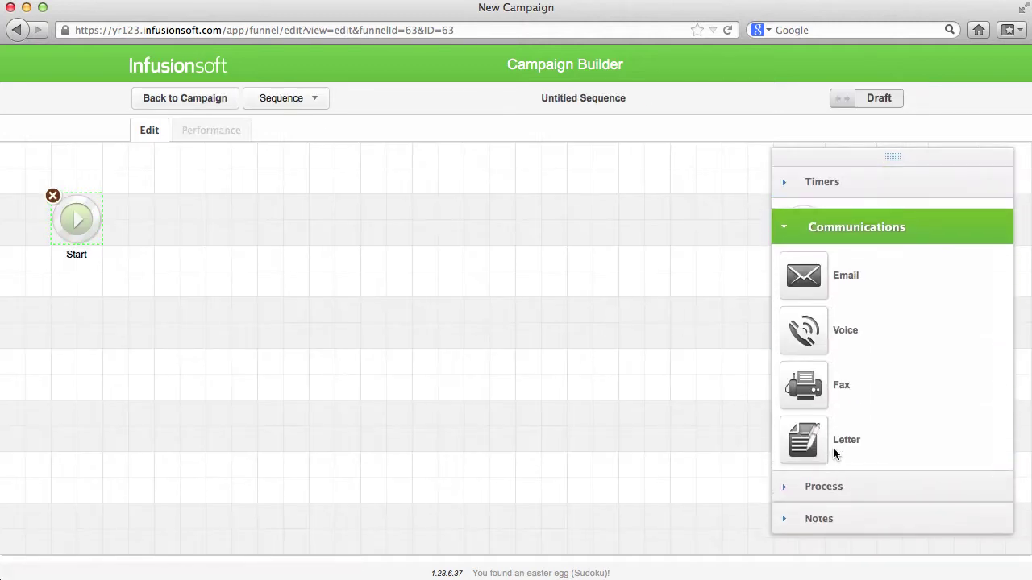
pyautogui.moveTo(804, 266); pyautogui.dragTo(174, 213)
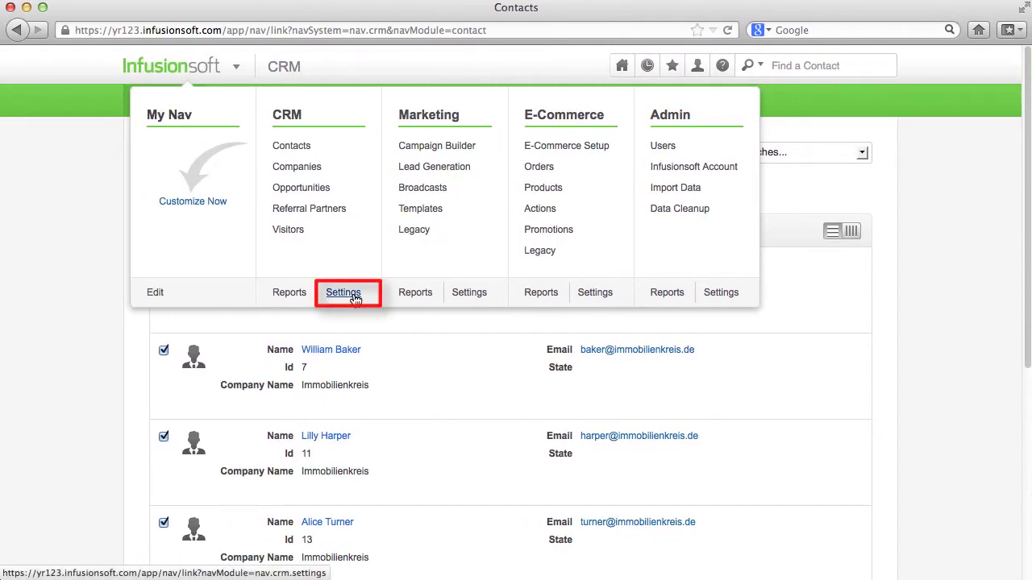
# Create the tag 'likes green' in the Colors category under CRM Settings > Tags.
pyautogui.click(353, 295)
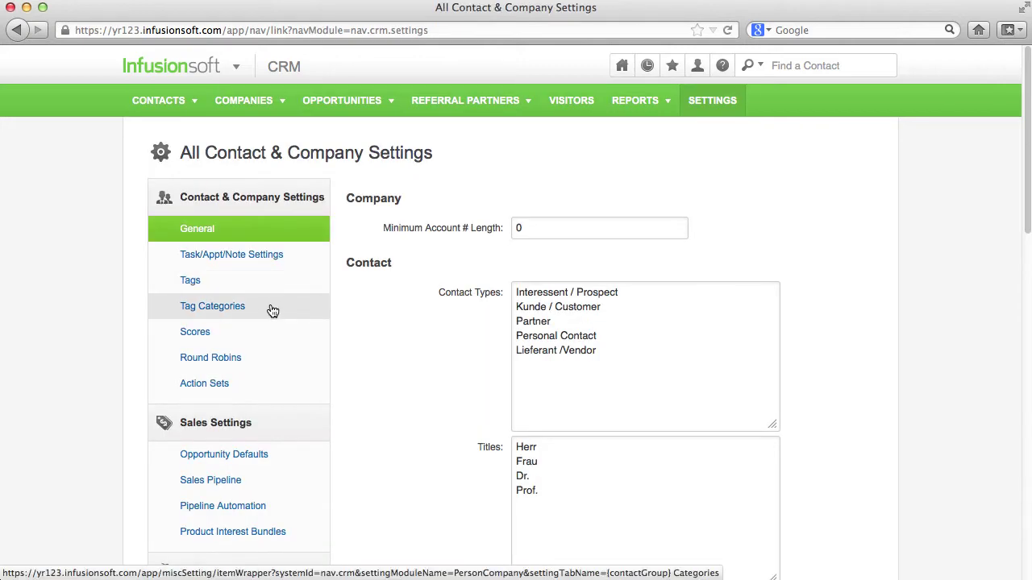
pyautogui.click(272, 309)
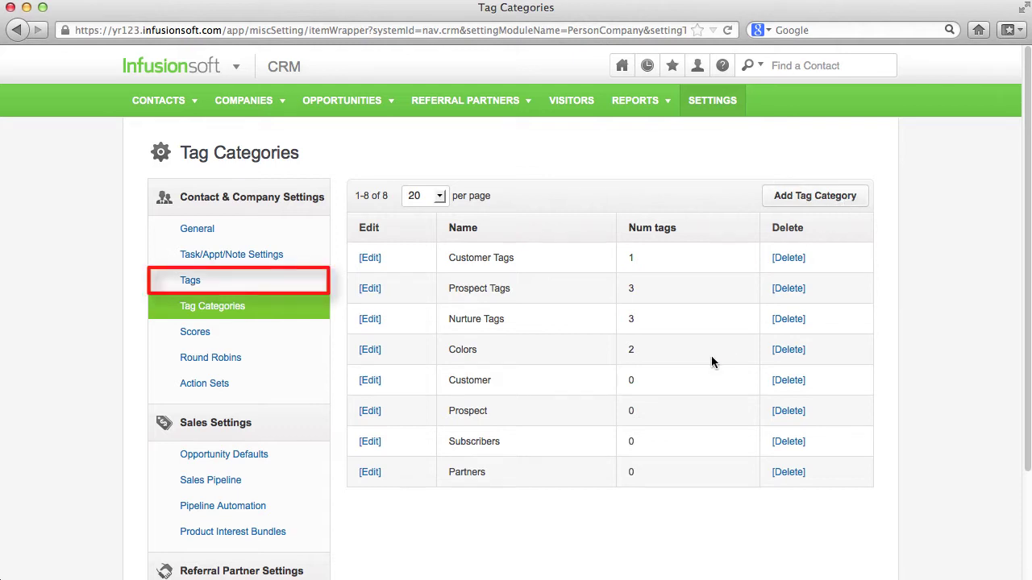
pyautogui.click(191, 282)
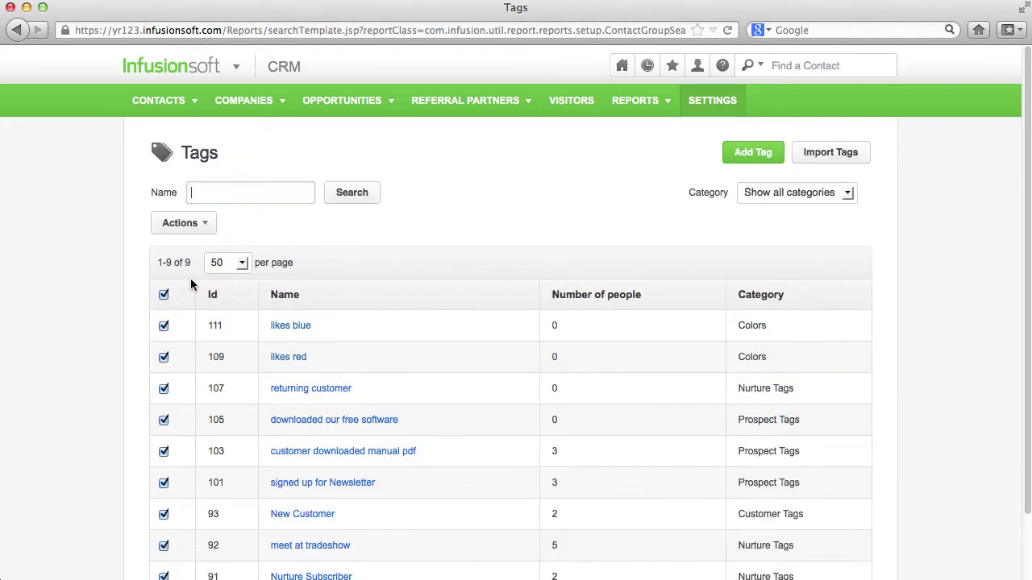
pyautogui.click(747, 155)
pyautogui.click(305, 203)
pyautogui.write('likes ')
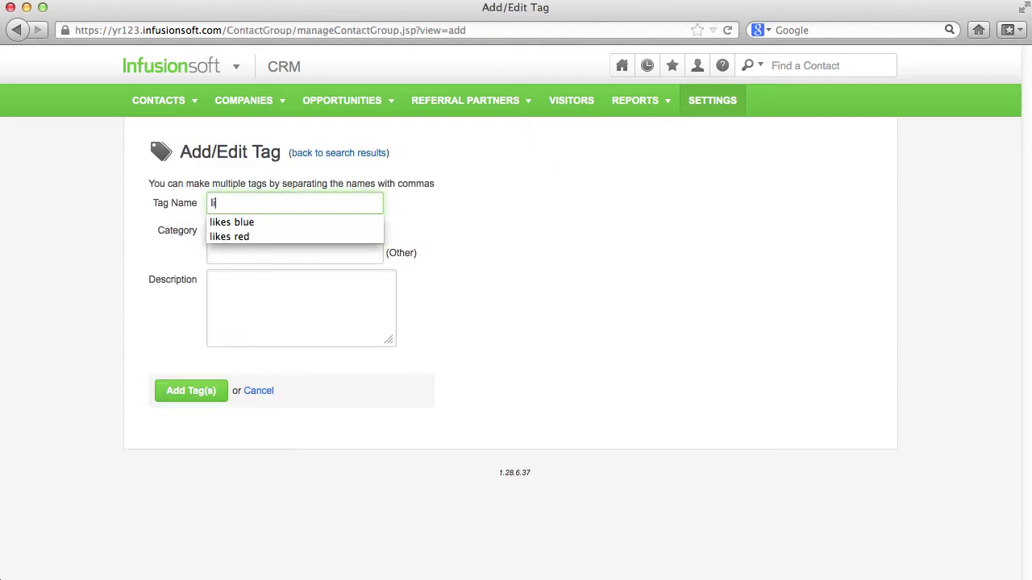
pyautogui.write('green')
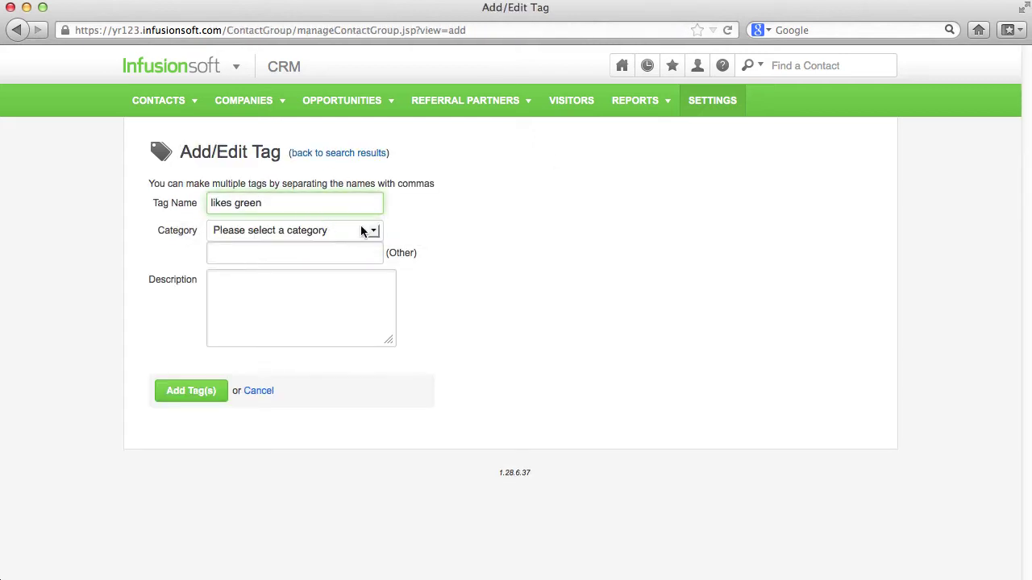
pyautogui.click(360, 232)
pyautogui.click(352, 257)
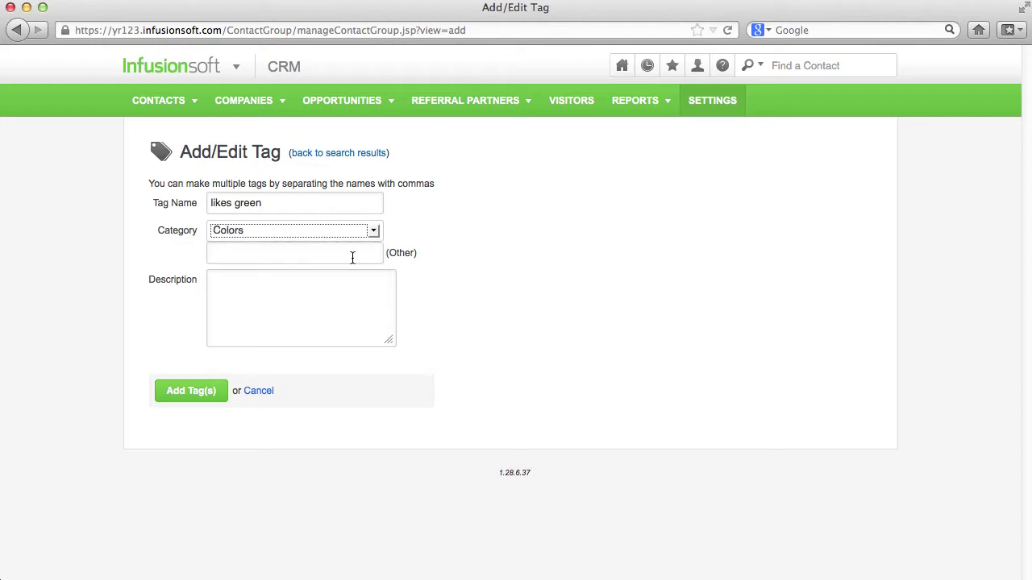
pyautogui.click(202, 395)
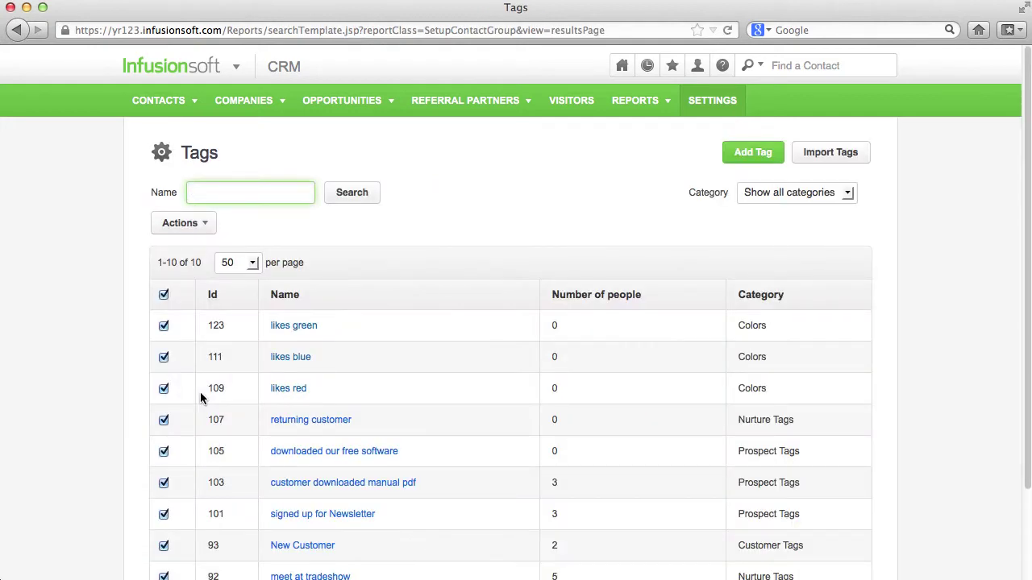
# Open the Andratx Immobilien contact's full record from the contacts list.
pyautogui.click(161, 101)
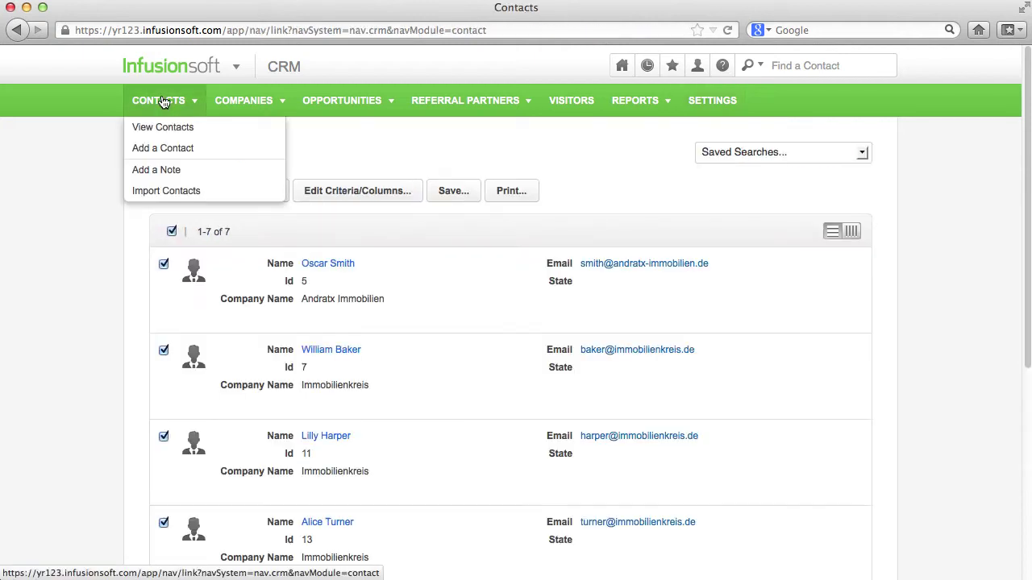
pyautogui.moveTo(456, 259)
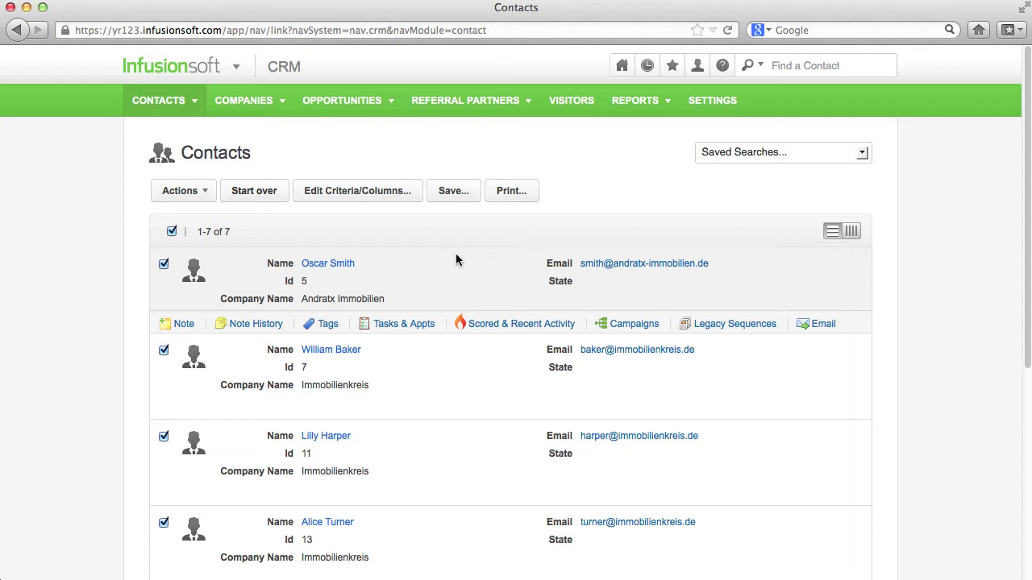
pyautogui.click(490, 325)
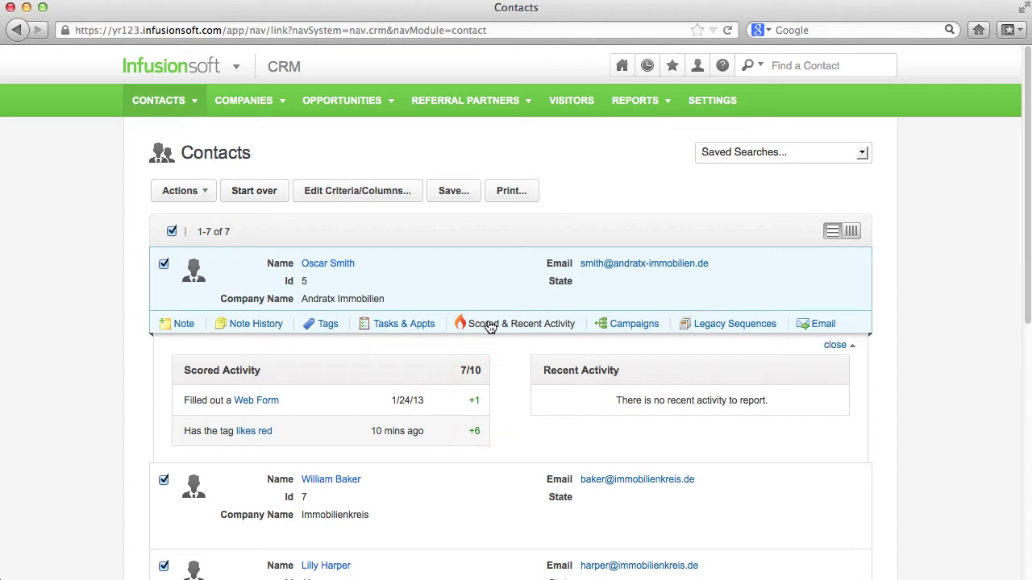
pyautogui.click(491, 325)
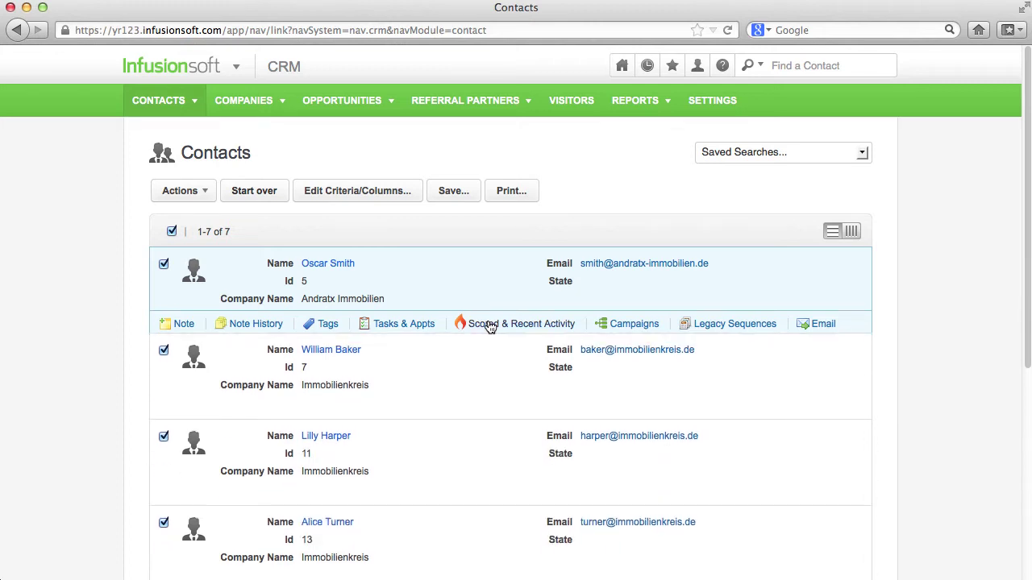
pyautogui.click(341, 265)
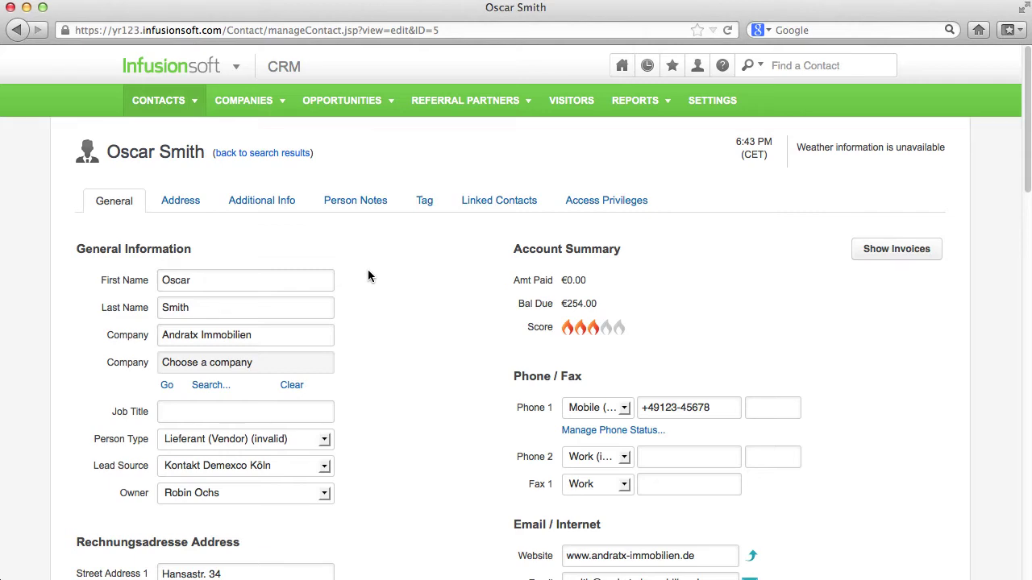
# Review the contact's Scored & Recent Activity tab, then go to the contact and company settings.
pyautogui.scroll(-10, 368, 269)
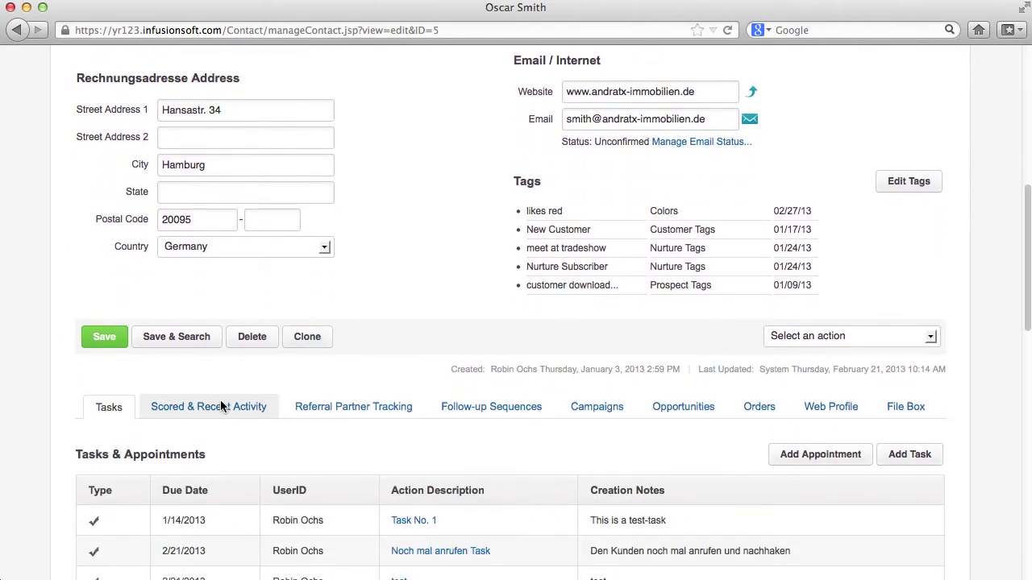
pyautogui.click(221, 408)
pyautogui.scroll(-2, 222, 410)
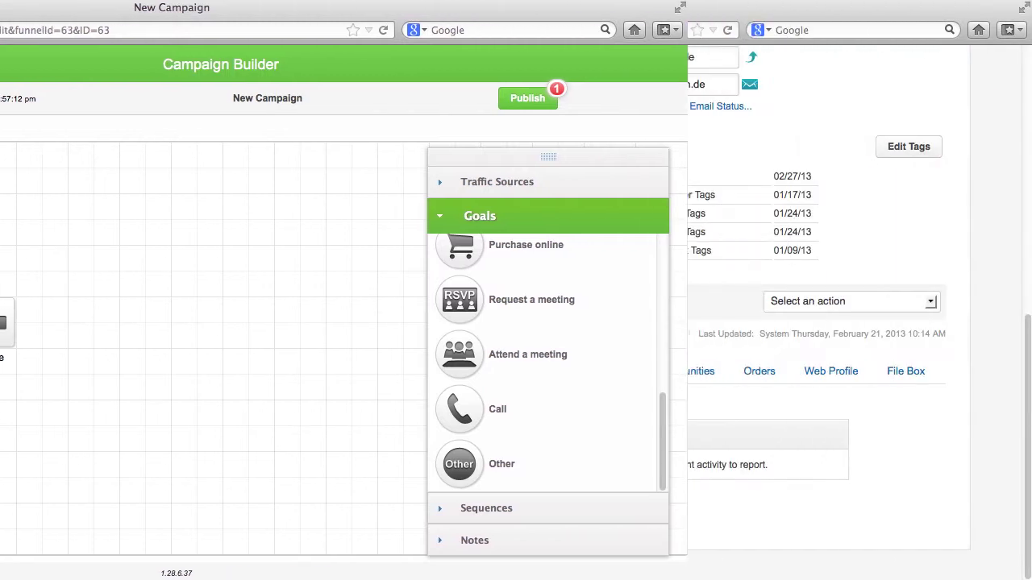
pyautogui.scroll(8, 543, 520)
pyautogui.scroll(5, 433, 187)
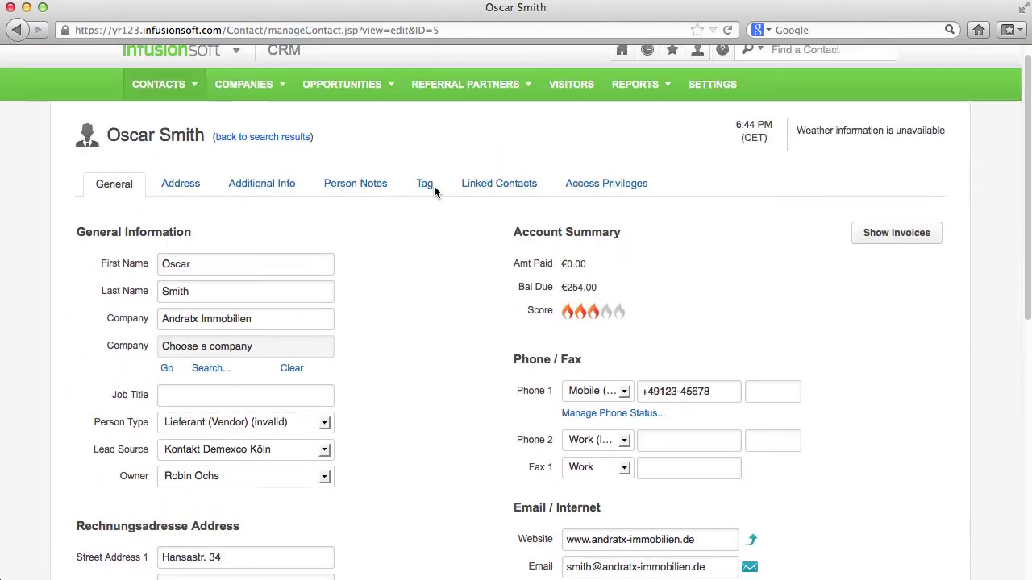
pyautogui.click(730, 102)
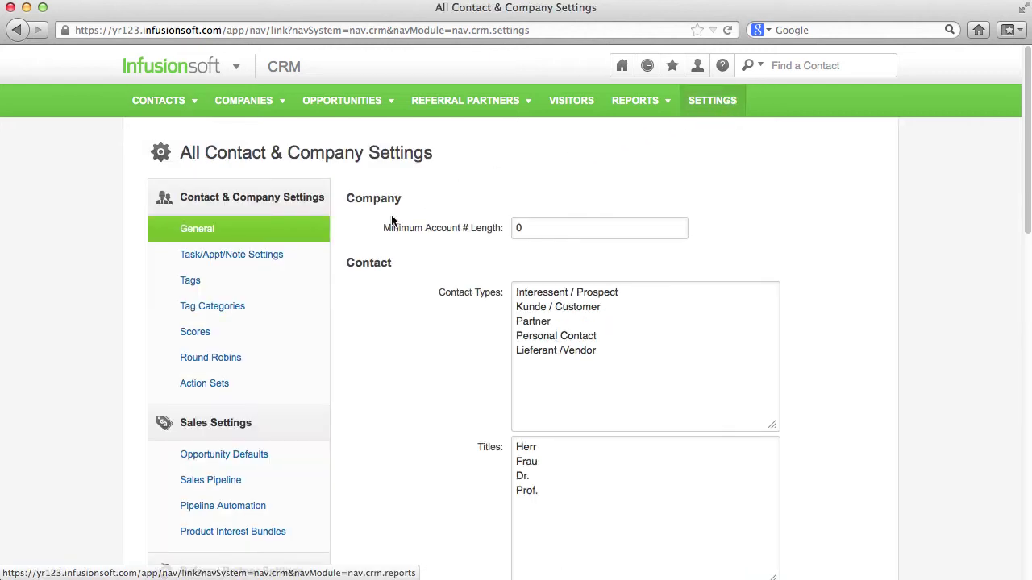
# Open the lead score settings, leaving Web Form Submission at +1 and five flames at 10 points.
pyautogui.click(201, 336)
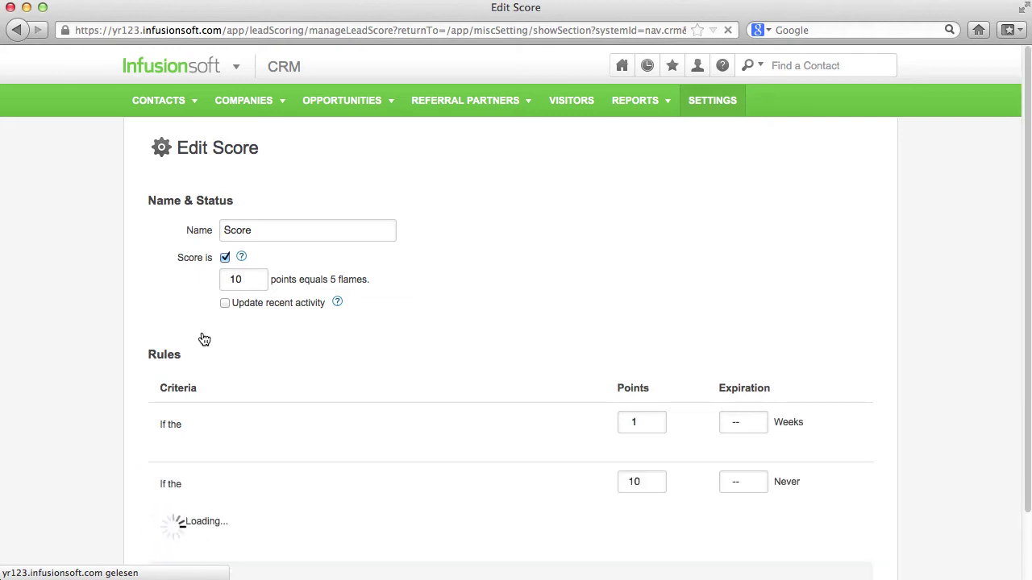
pyautogui.click(660, 422)
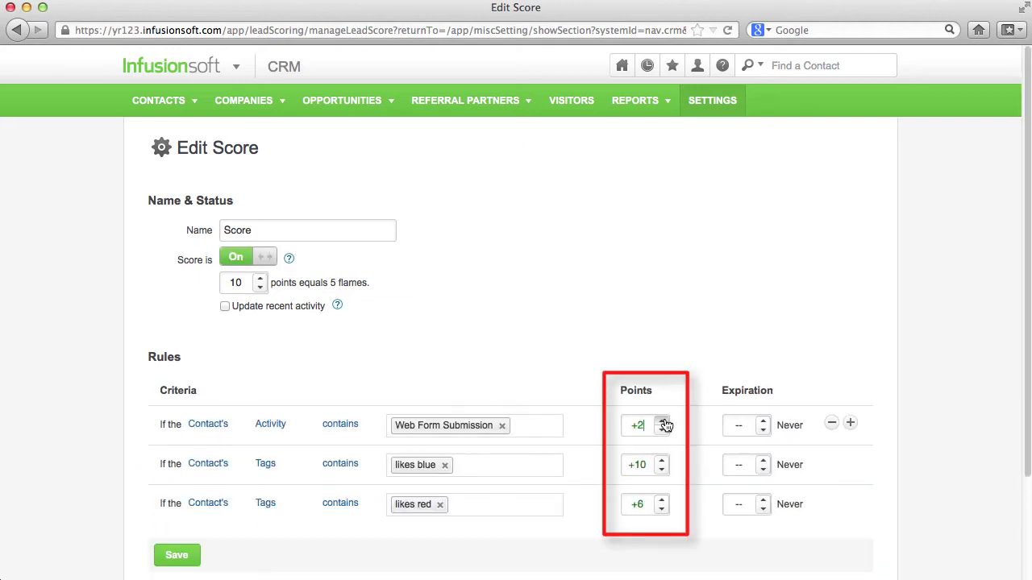
pyautogui.press('super+a')
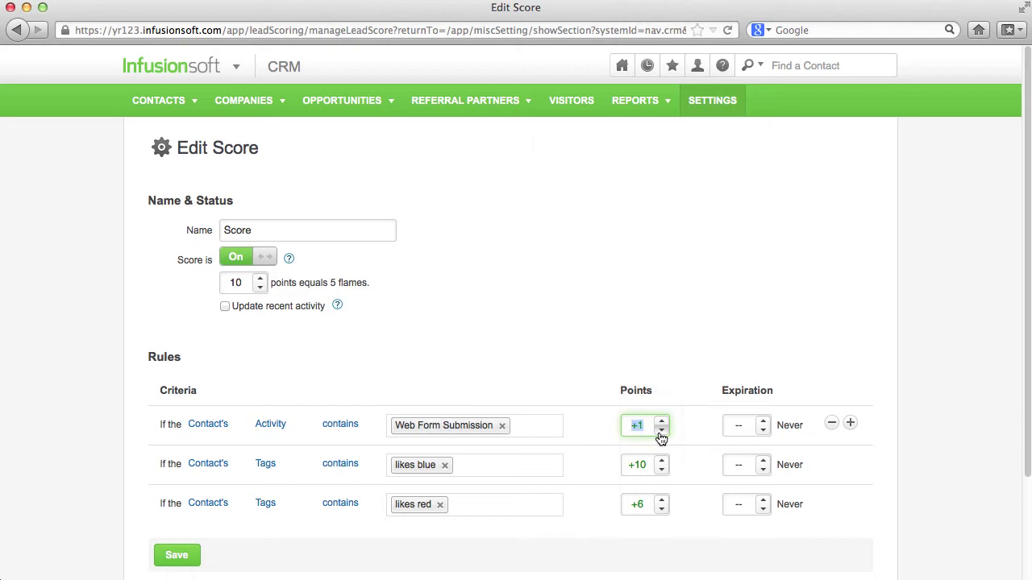
pyautogui.write('-3')
pyautogui.click(659, 421)
pyautogui.click(659, 421)
pyautogui.click(659, 421)
pyautogui.click(261, 280)
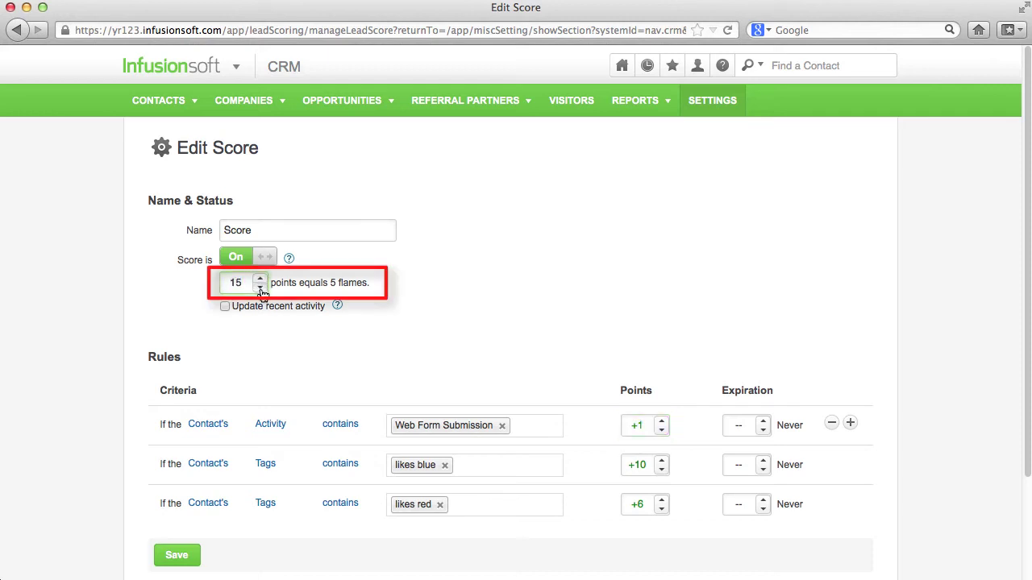
pyautogui.click(260, 287)
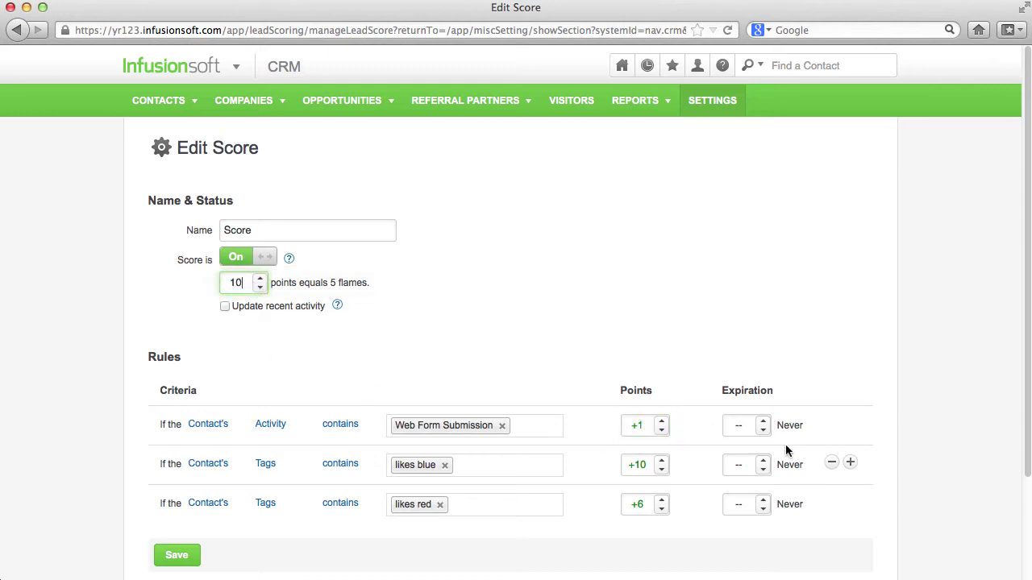
# Remove the likes blue scoring rule and add a new Activity contains rule.
pyautogui.click(831, 463)
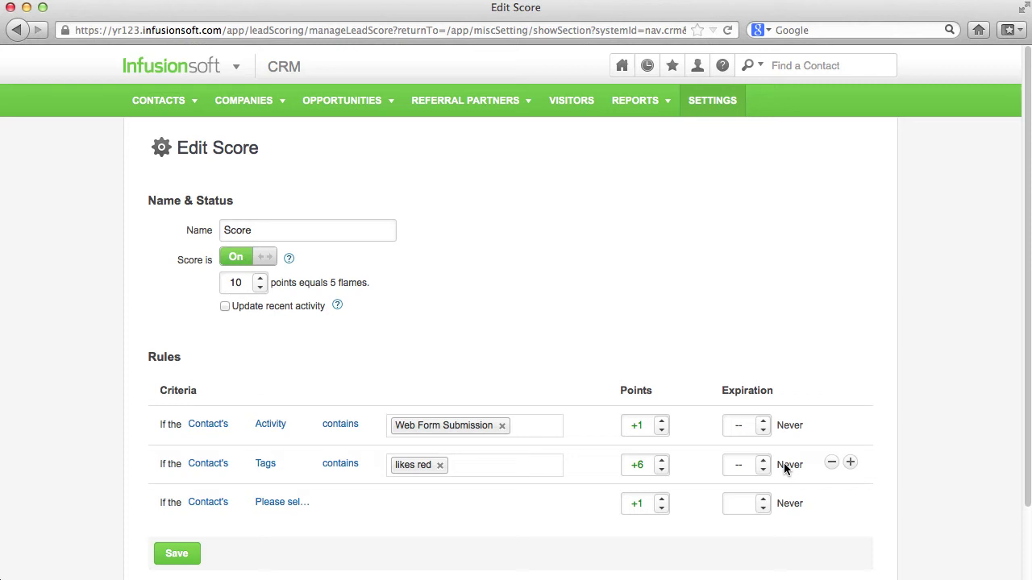
pyautogui.click(270, 502)
pyautogui.click(334, 520)
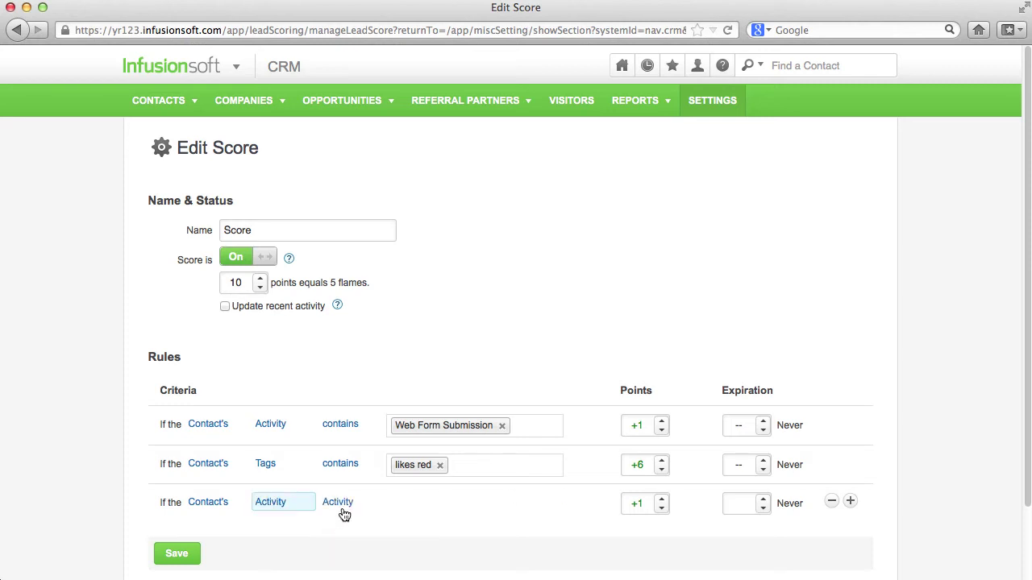
pyautogui.click(352, 501)
pyautogui.click(363, 519)
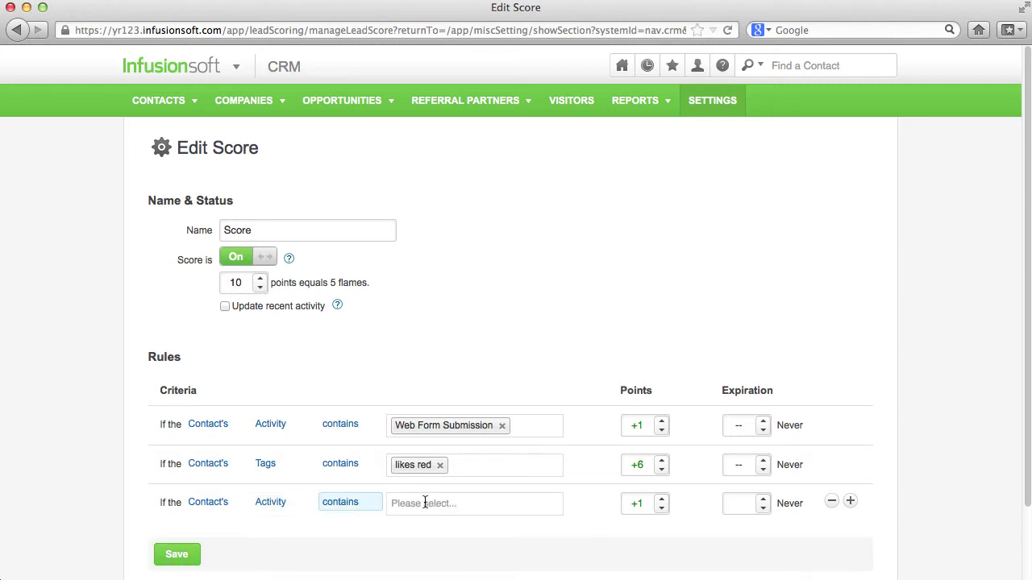
# Set the new rule to Email Unsubscribe worth -4 points.
pyautogui.click(434, 500)
pyautogui.scroll(-2, 436, 500)
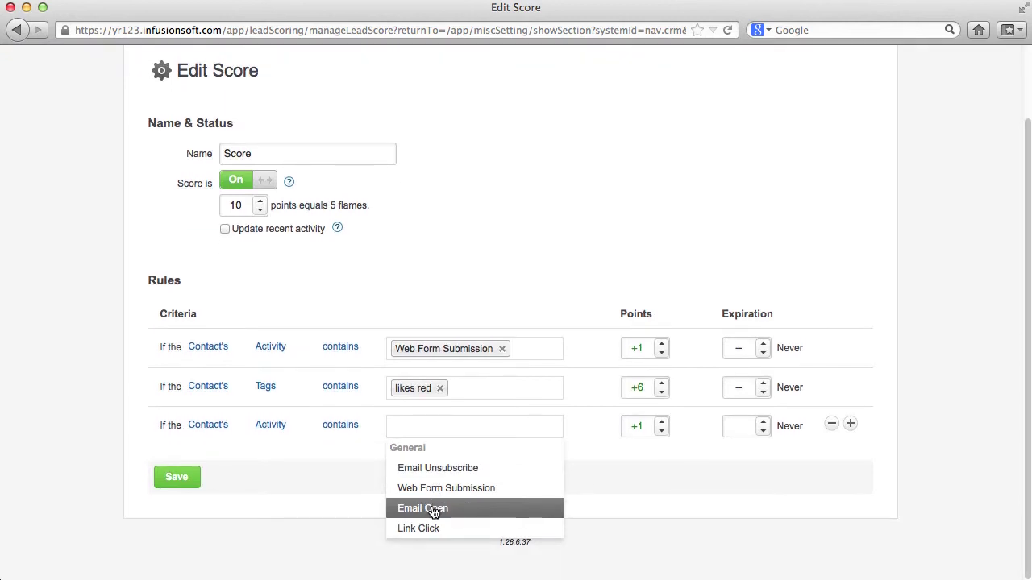
pyautogui.click(431, 509)
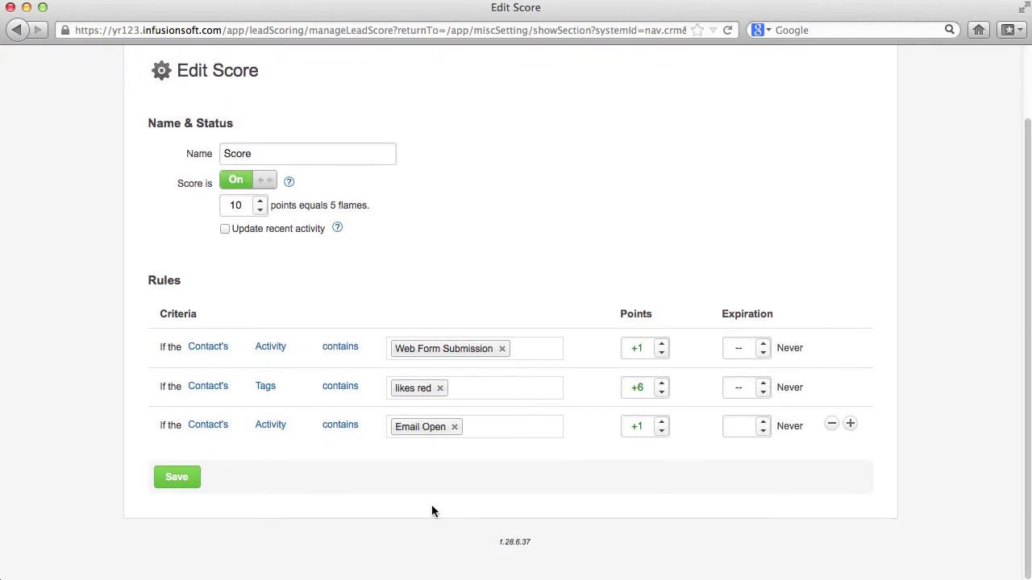
pyautogui.click(455, 428)
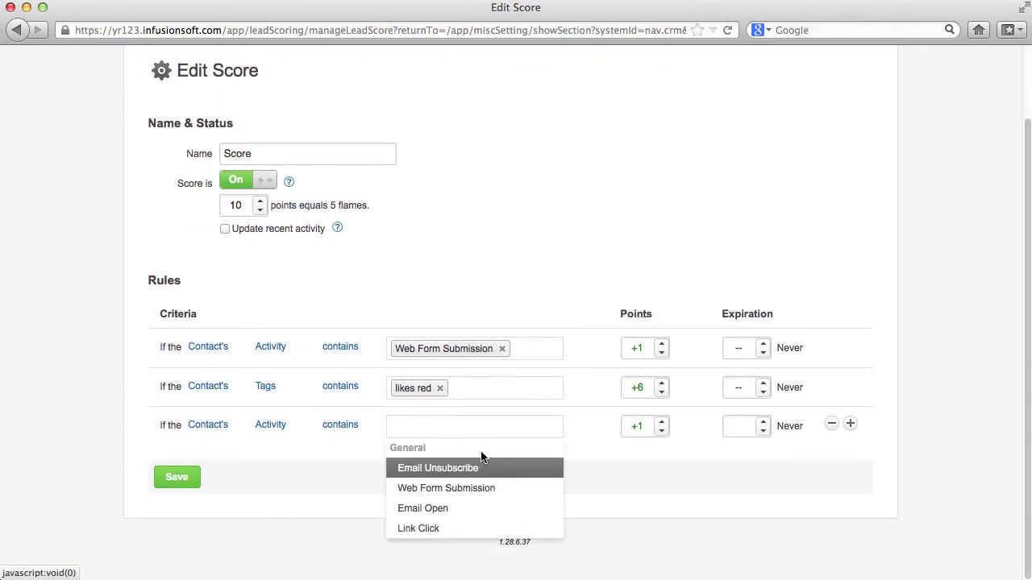
pyautogui.click(482, 468)
pyautogui.click(660, 432)
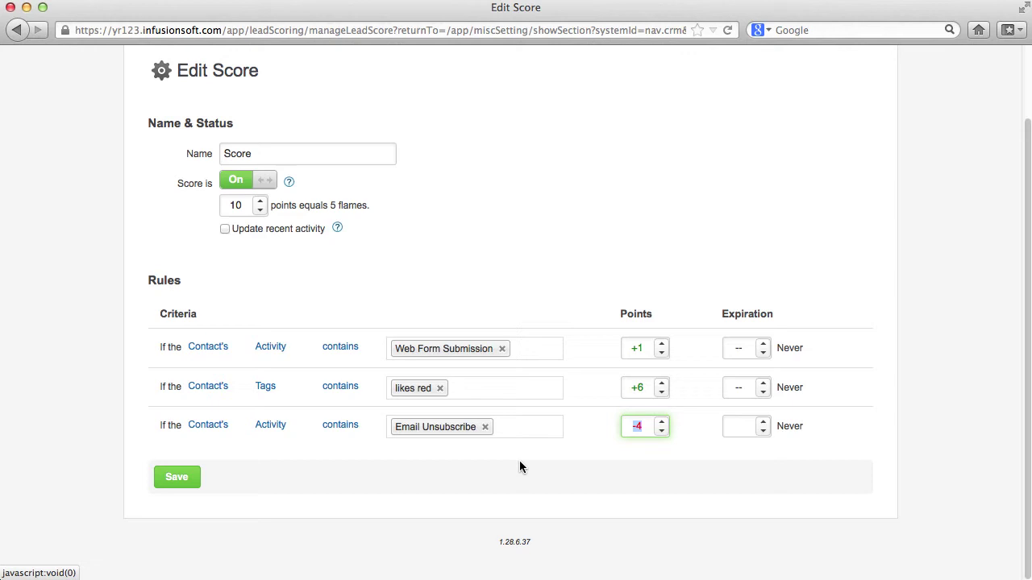
# Make the likes red tag points expire after 3 weeks.
pyautogui.click(760, 384)
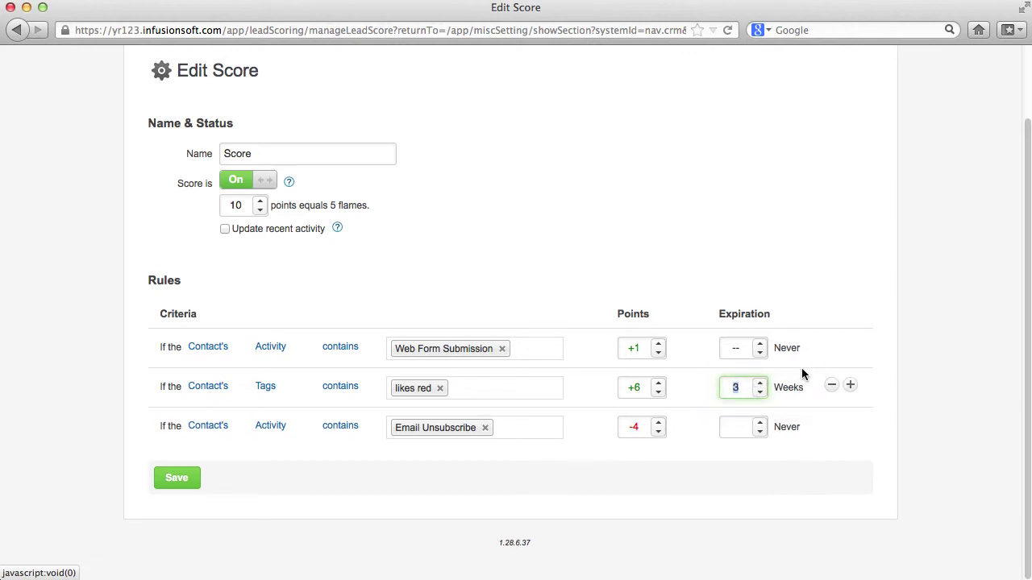
pyautogui.click(821, 300)
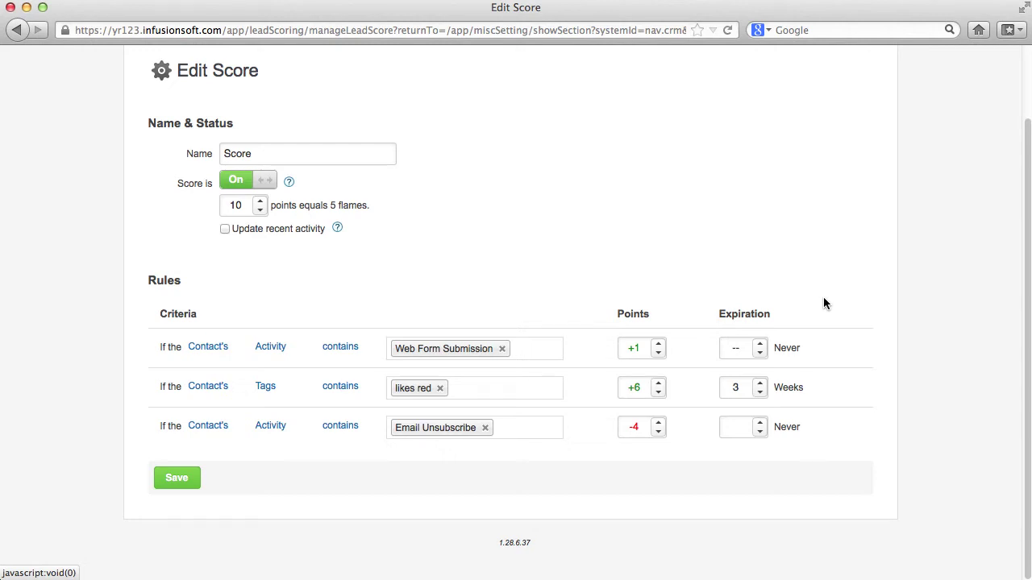
pyautogui.scroll(3, 823, 298)
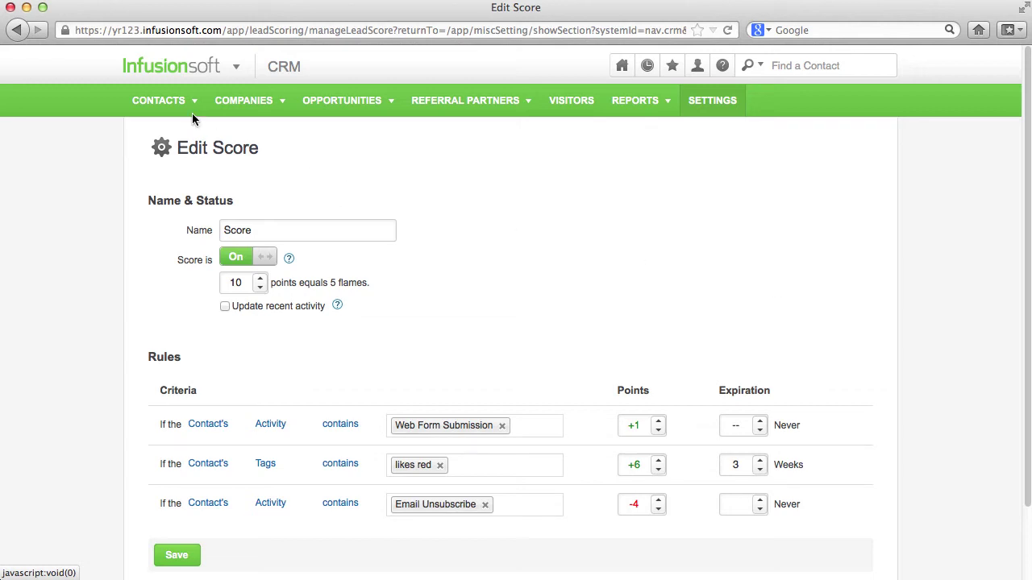
# Run the Hot Leads saved search from the contacts list.
pyautogui.click(146, 100)
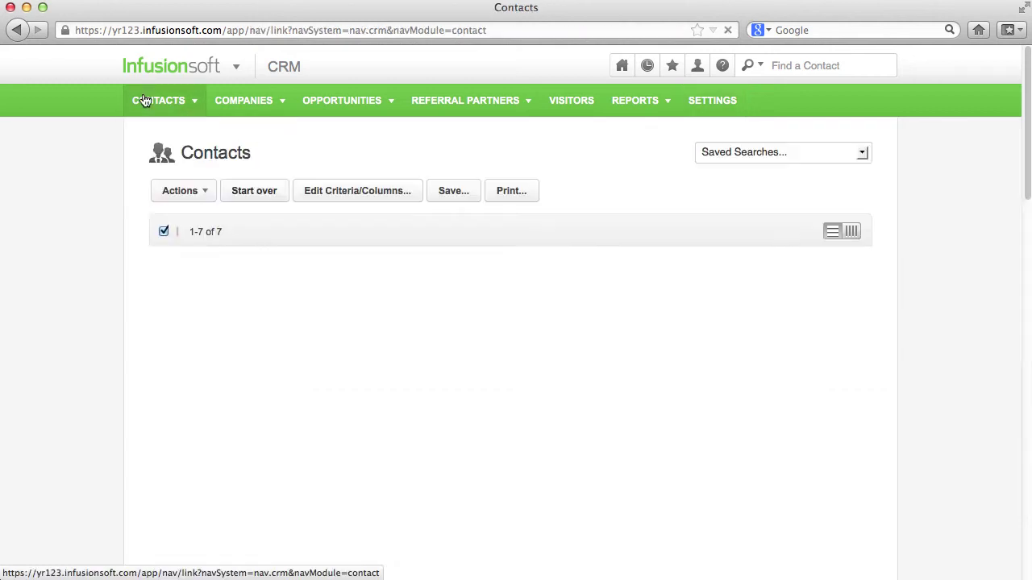
pyautogui.click(862, 153)
pyautogui.click(813, 204)
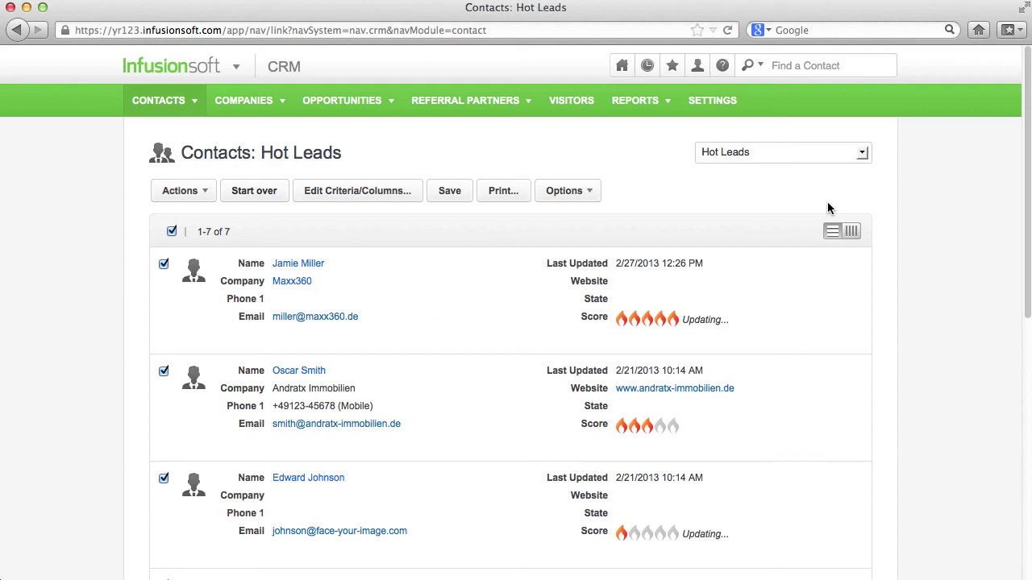
# Open New Campaign and add an Other goal that triggers on a lead score.
pyautogui.click(201, 58)
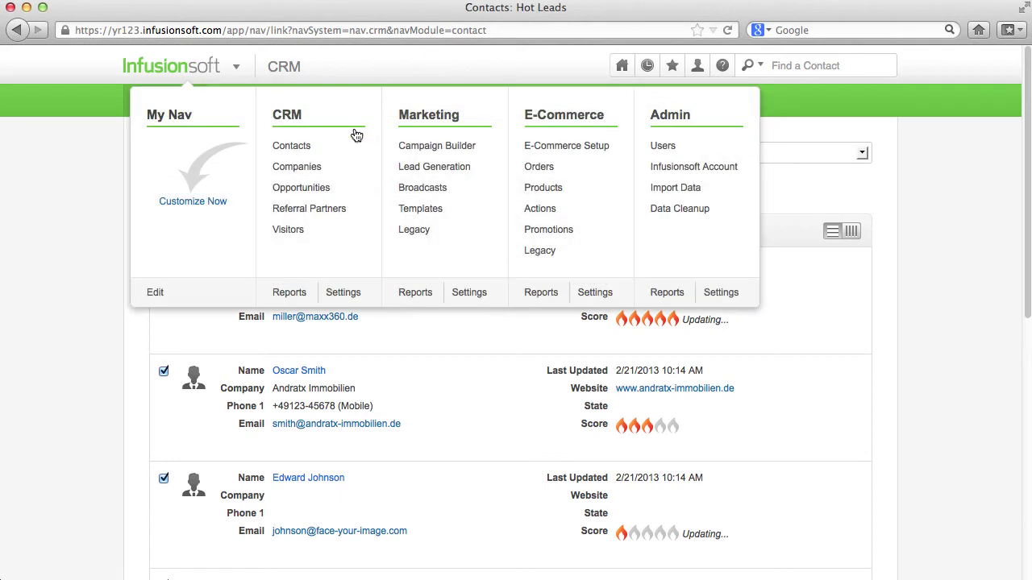
pyautogui.click(419, 151)
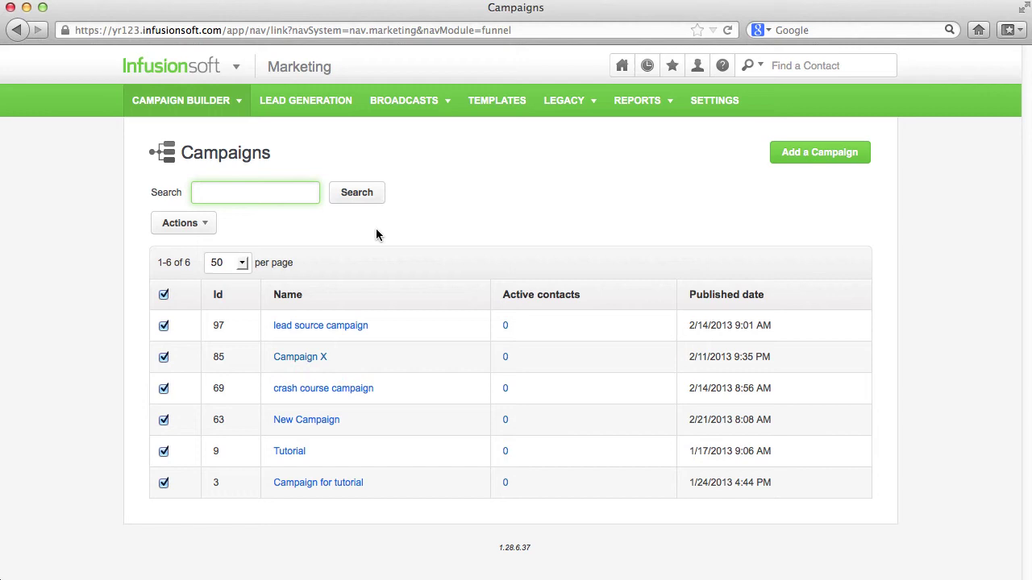
pyautogui.click(335, 420)
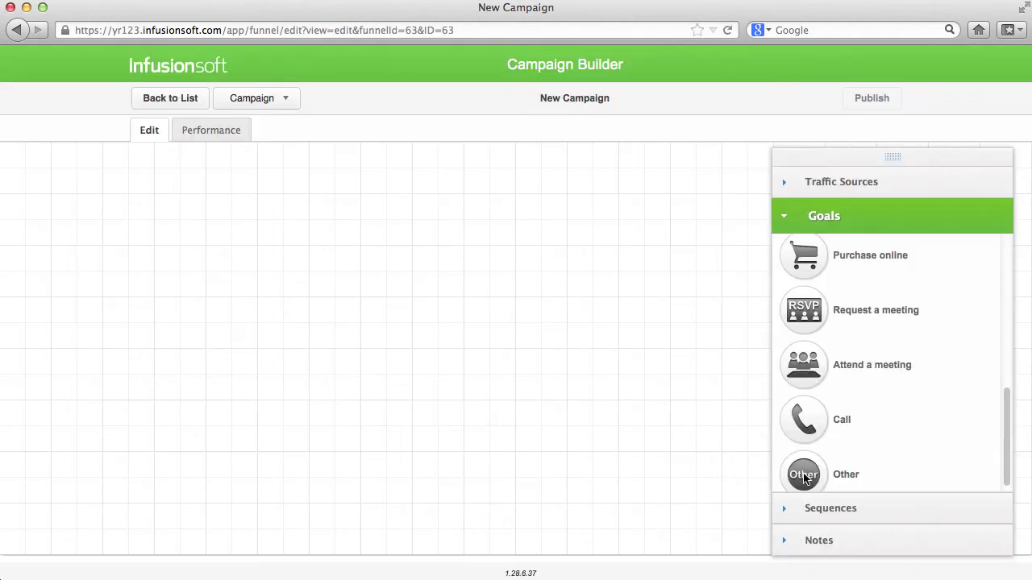
pyautogui.moveTo(810, 468); pyautogui.dragTo(161, 316)
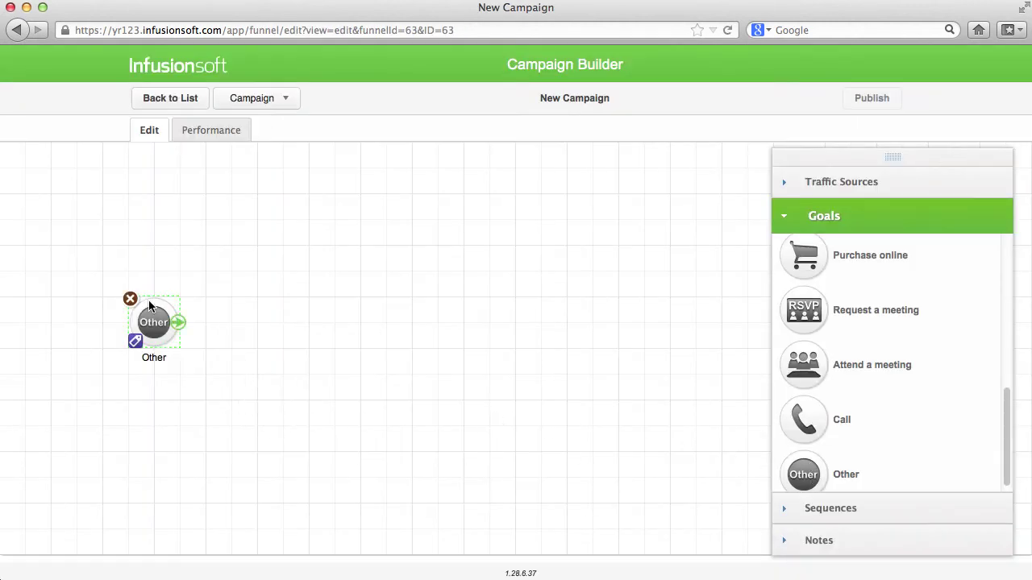
pyautogui.click(135, 342)
pyautogui.click(473, 241)
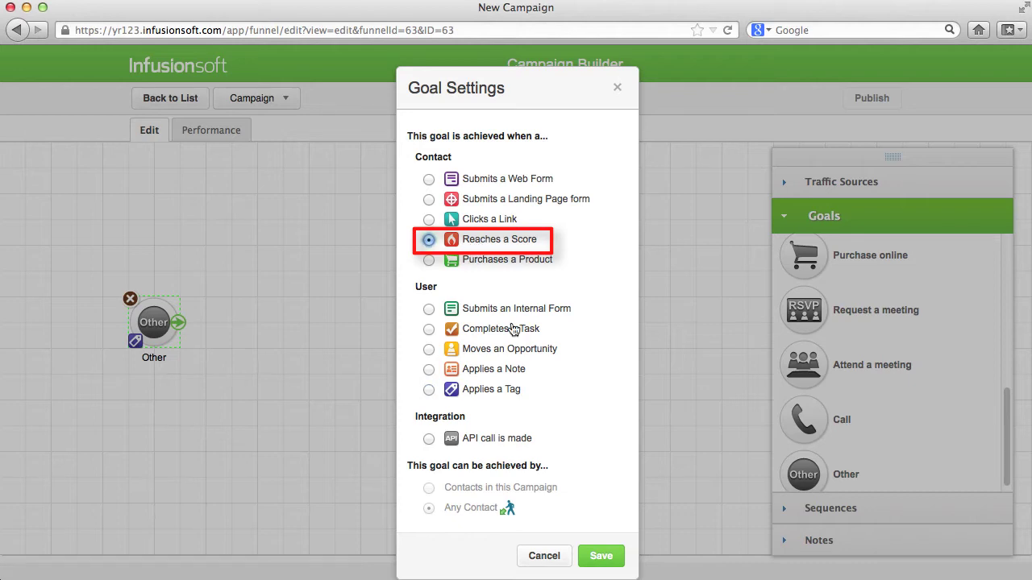
pyautogui.click(612, 556)
# Set the goal to complete when the score increases to three flames, and save.
pyautogui.doubleClick(163, 320)
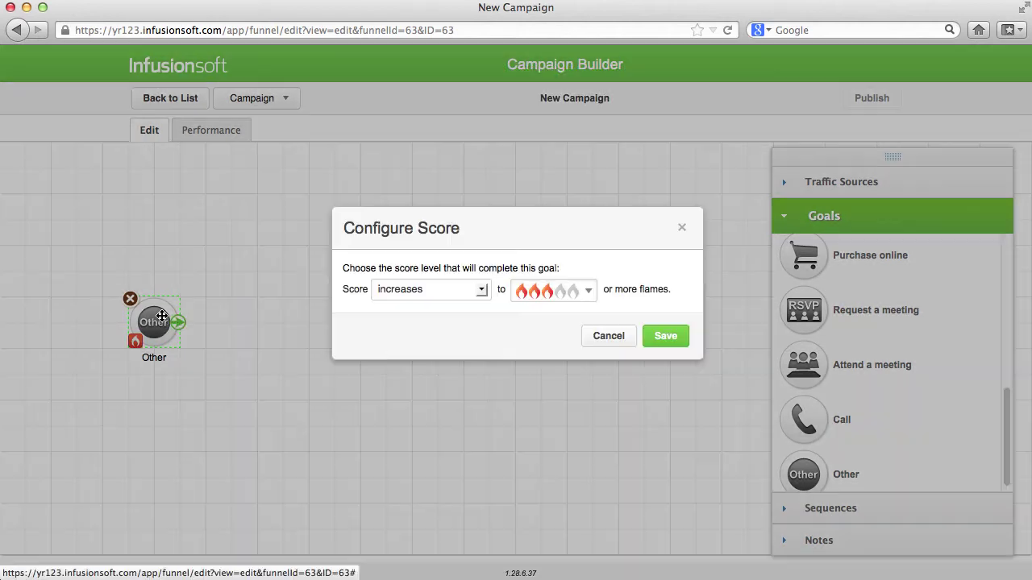
pyautogui.click(482, 292)
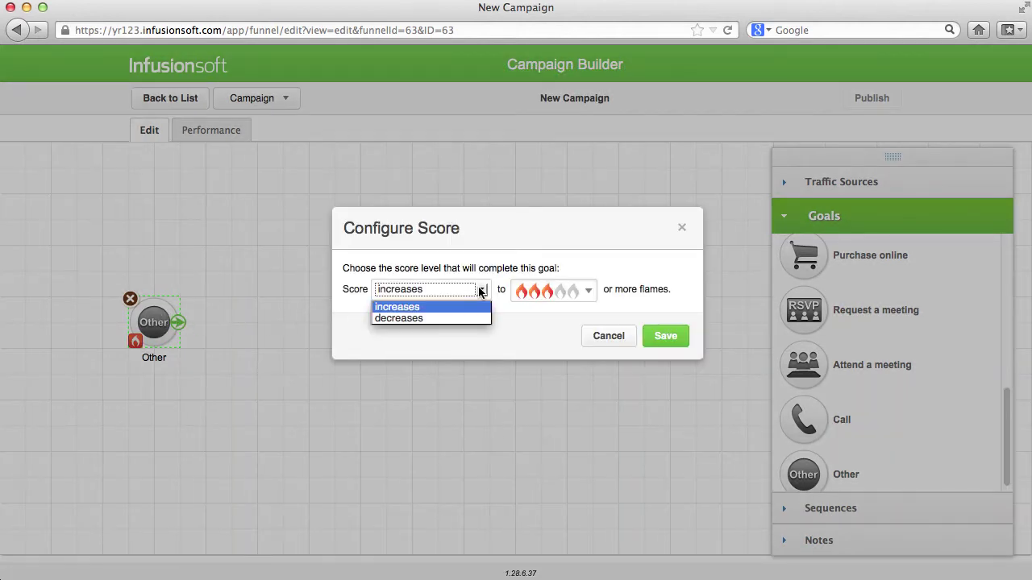
pyautogui.click(481, 292)
pyautogui.click(554, 291)
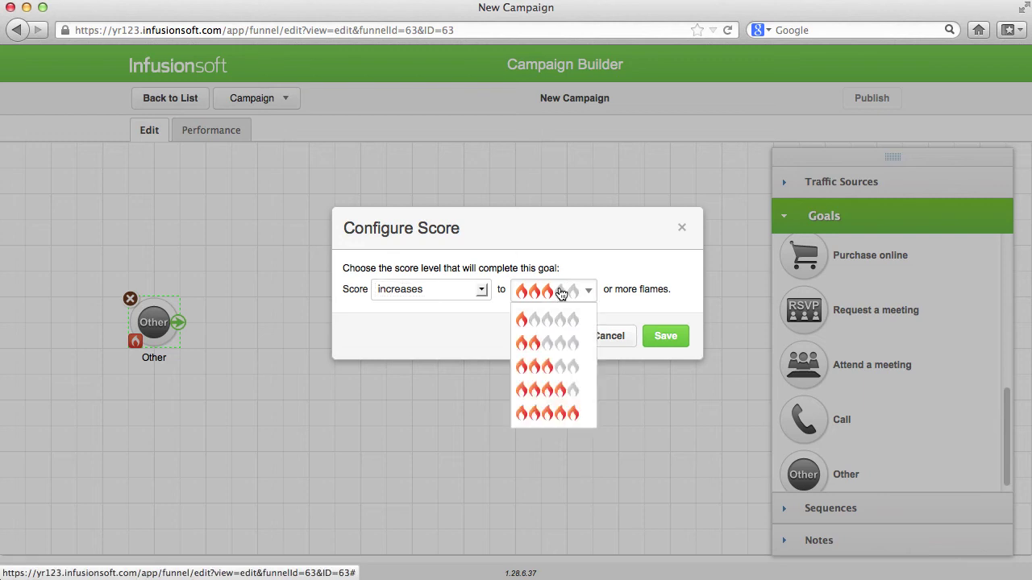
pyautogui.click(556, 390)
pyautogui.click(669, 337)
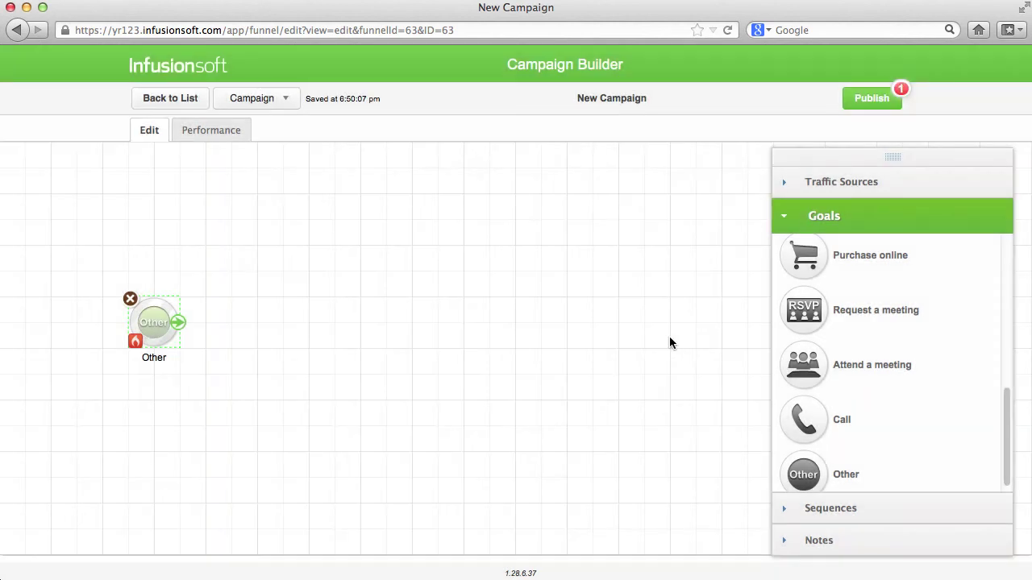
# Add a new sequence on the canvas connected from the Other goal.
pyautogui.click(872, 508)
pyautogui.moveTo(830, 297)
pyautogui.mouseDown()
pyautogui.moveTo(273, 296)
pyautogui.moveTo(299, 318)
pyautogui.mouseUp()
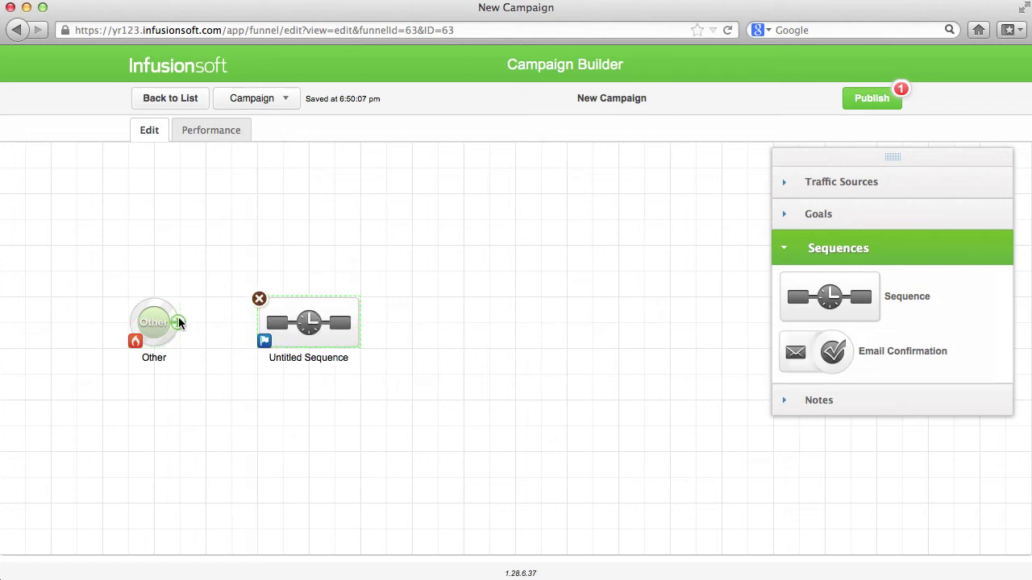
pyautogui.moveTo(177, 321); pyautogui.dragTo(315, 320)
pyautogui.doubleClick(314, 319)
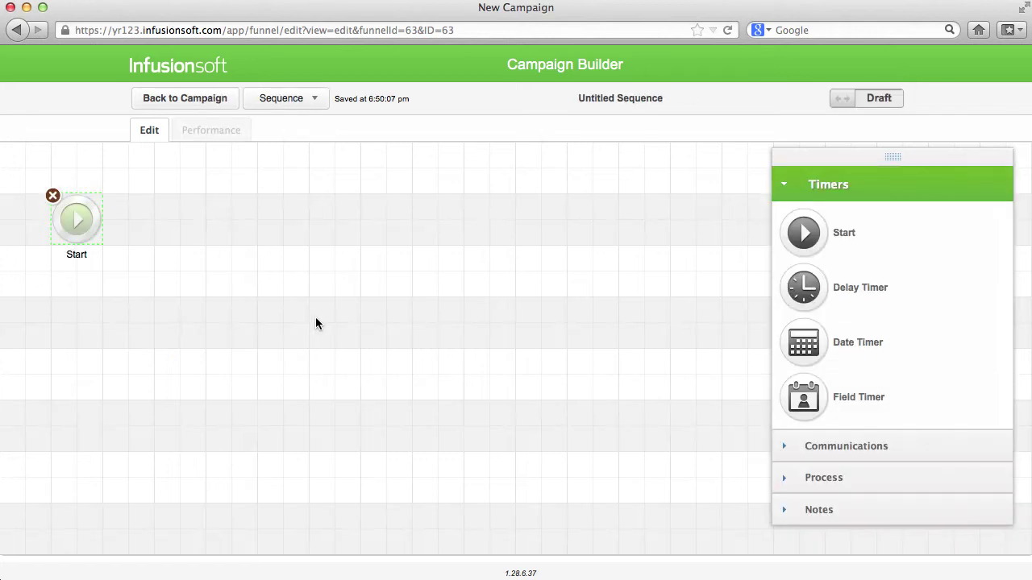
# Fill the sequence with Email, Apply Tag and Create Task steps, then return to the campaign.
pyautogui.click(850, 444)
pyautogui.moveTo(810, 273); pyautogui.dragTo(176, 211)
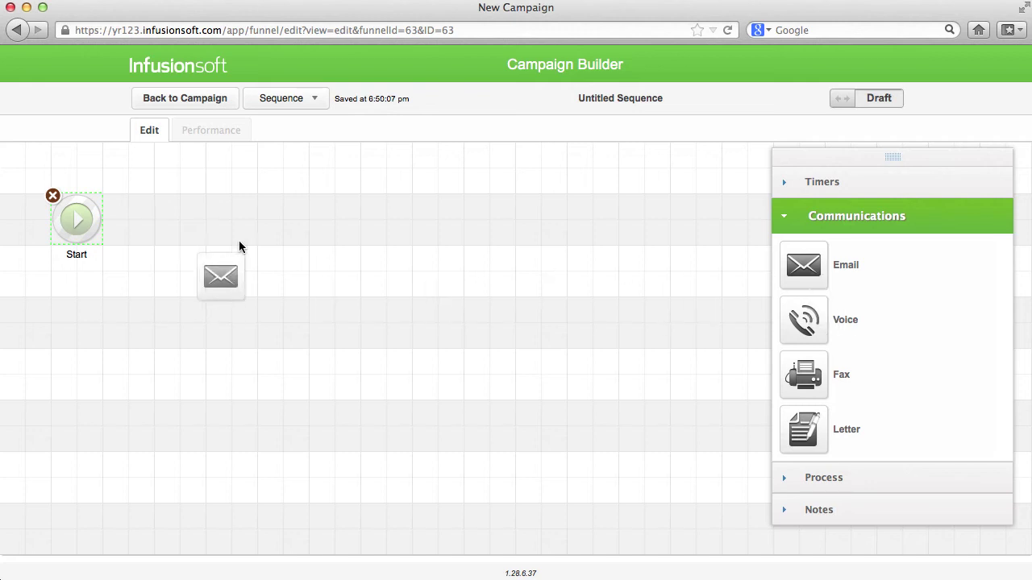
pyautogui.click(803, 479)
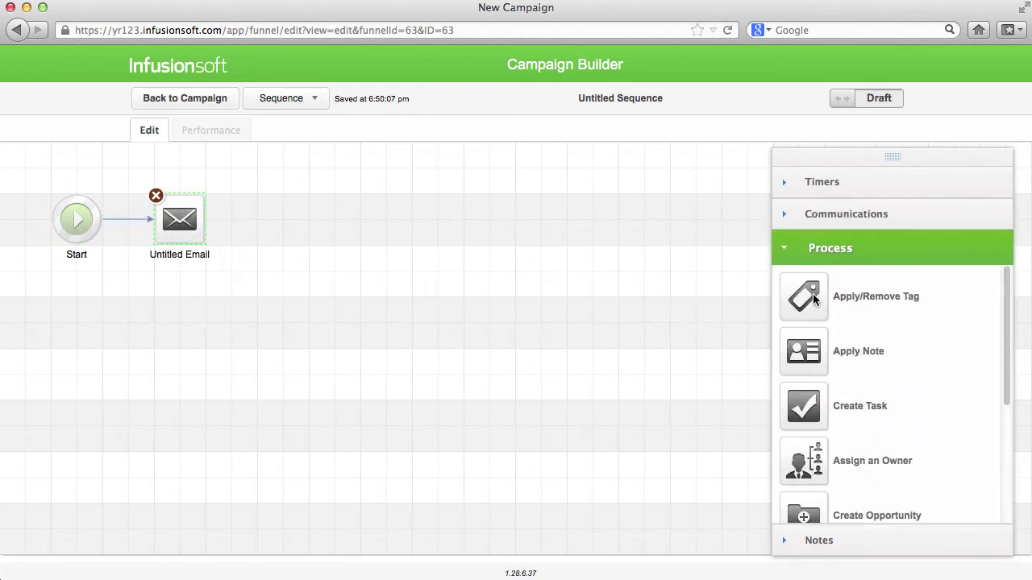
pyautogui.moveTo(814, 300); pyautogui.dragTo(294, 216)
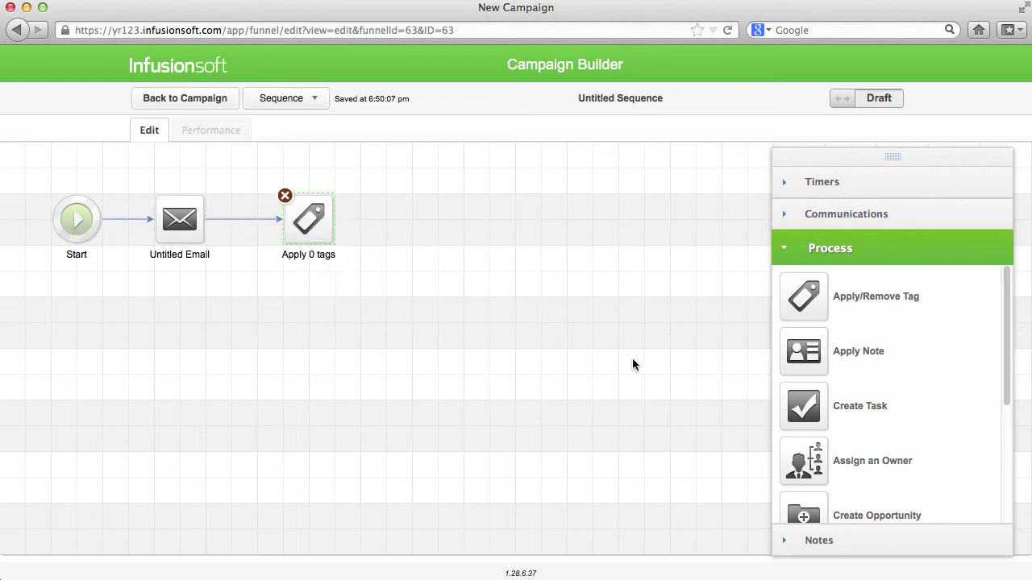
pyautogui.moveTo(812, 410); pyautogui.dragTo(420, 222)
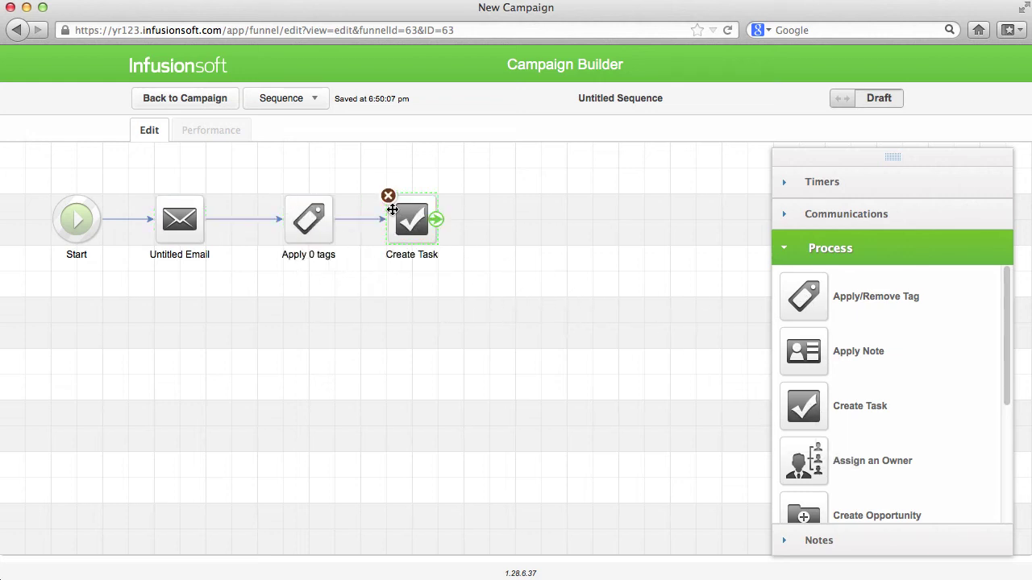
pyautogui.click(150, 99)
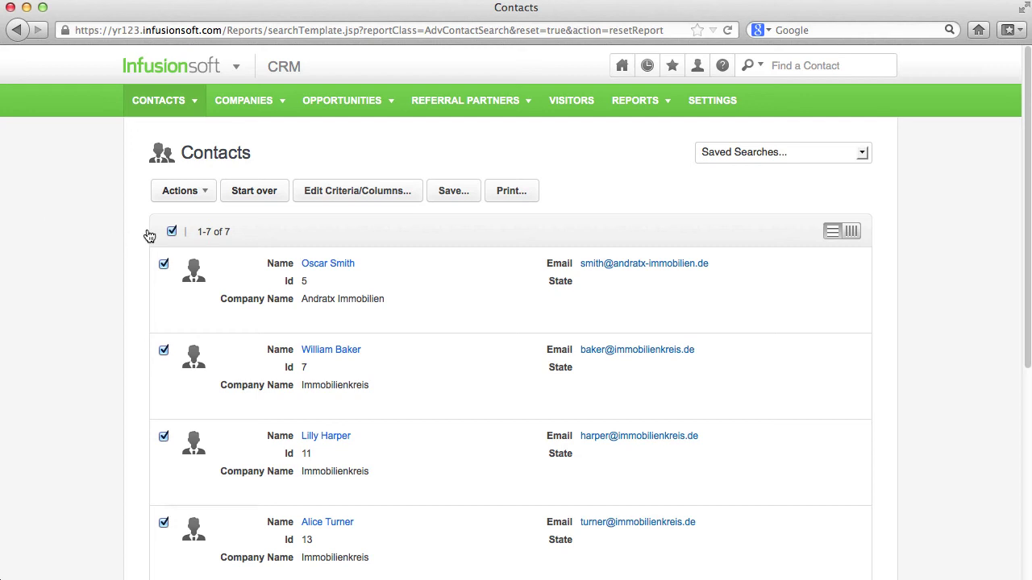
# Start a fresh contact search matching any of the tags likes blue or likes red.
pyautogui.click(236, 199)
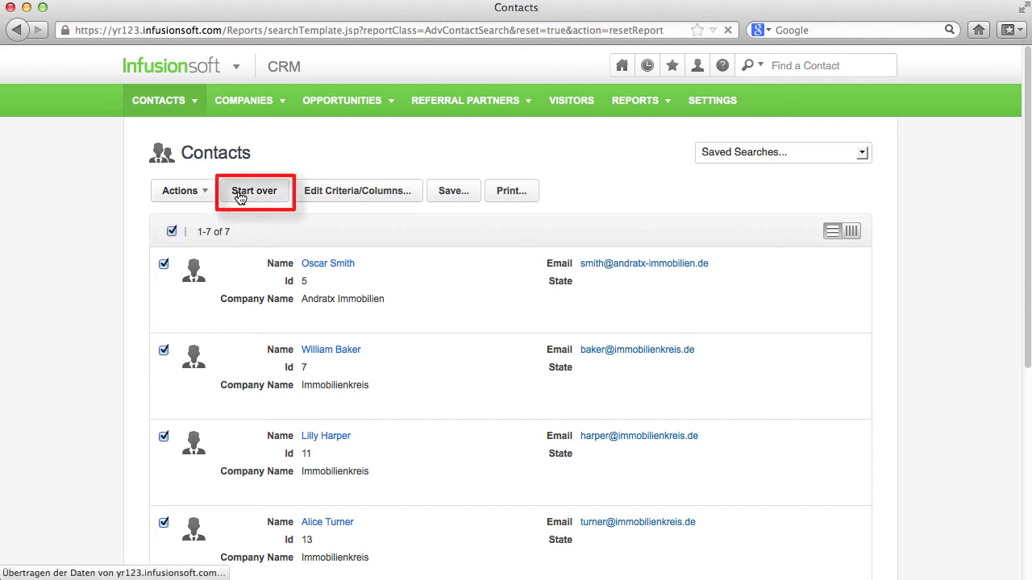
pyautogui.scroll(-2, 633, 357)
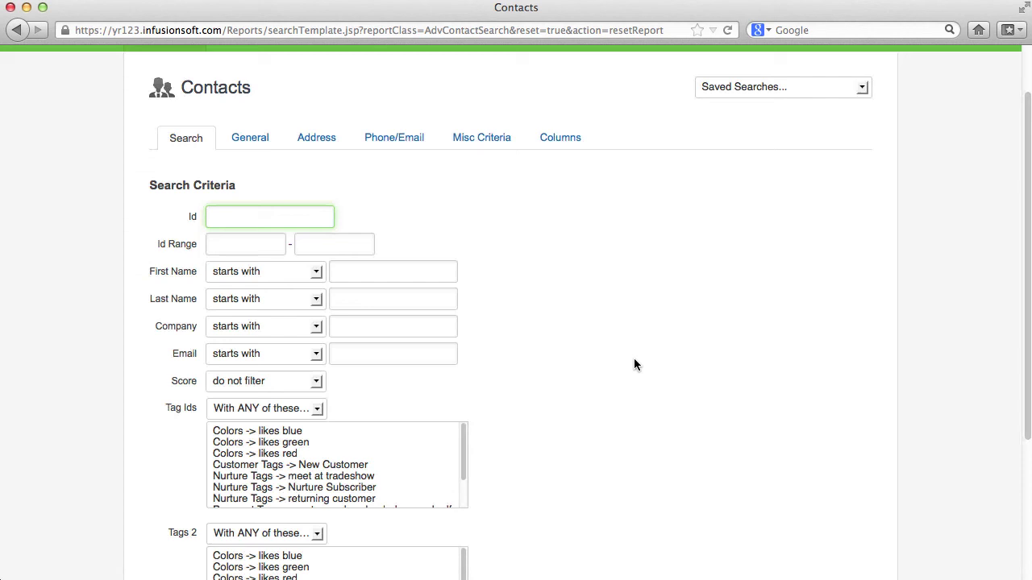
pyautogui.scroll(-3, 633, 358)
pyautogui.click(317, 320)
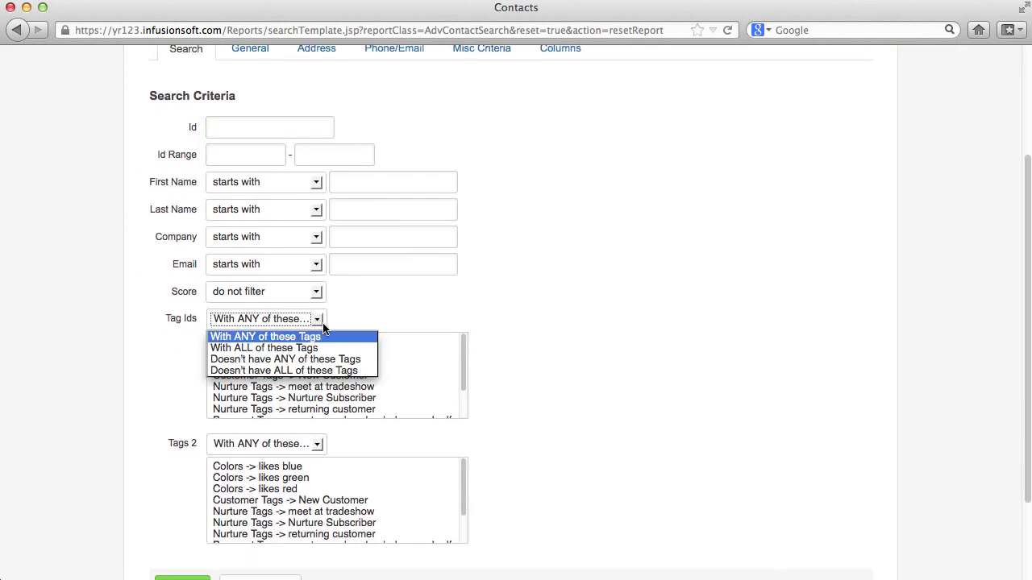
pyautogui.click(329, 334)
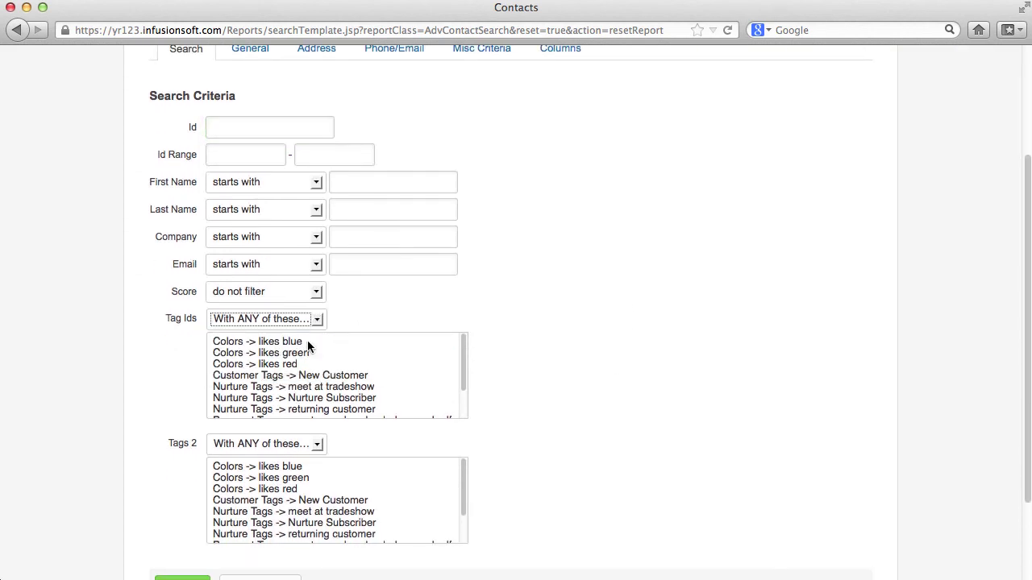
pyautogui.click(307, 345)
pyautogui.keyDown('super'); pyautogui.click(317, 363); pyautogui.keyUp('super')
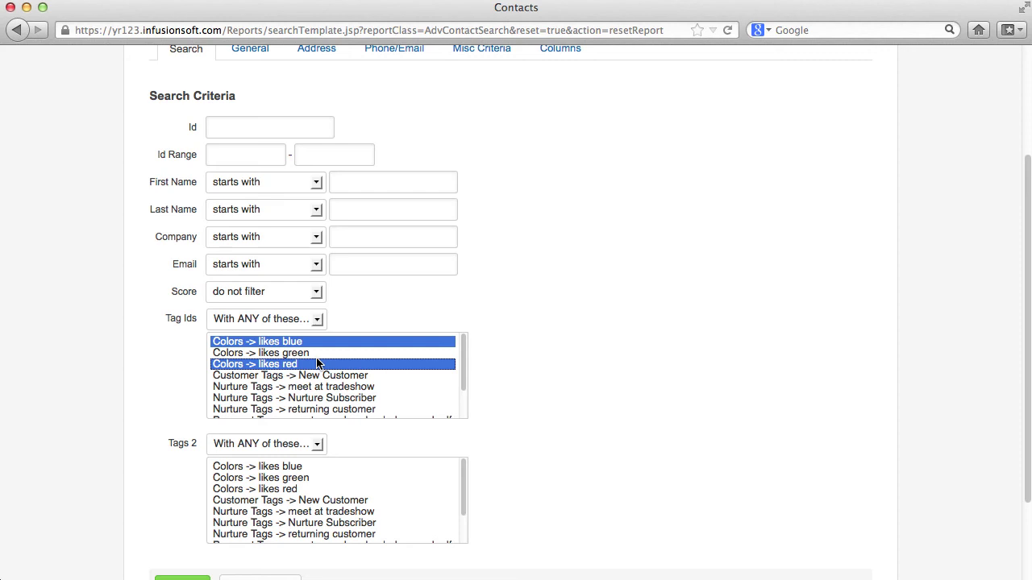
# Filter for scores greater than three flames and run the search.
pyautogui.click(317, 293)
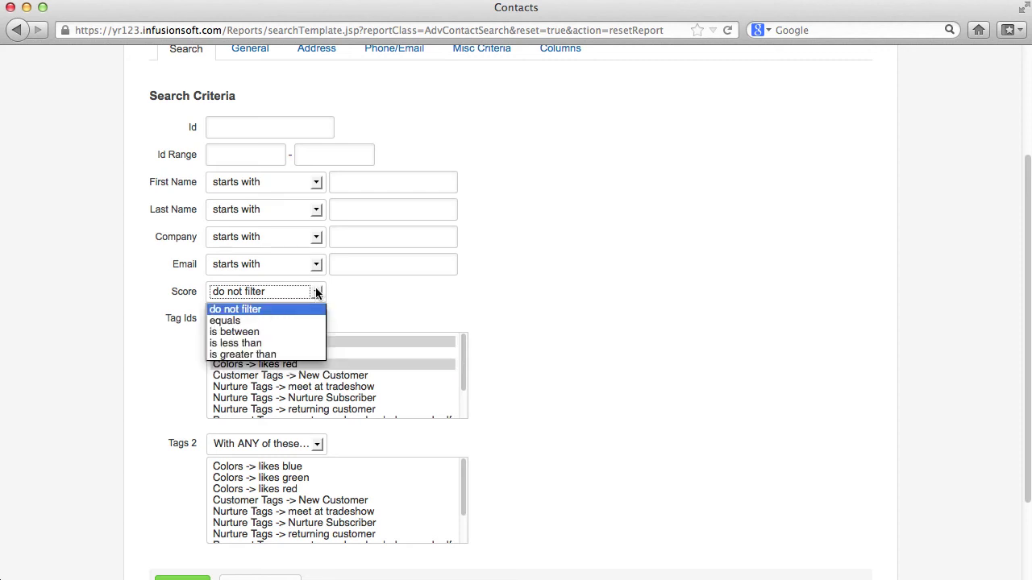
pyautogui.click(308, 353)
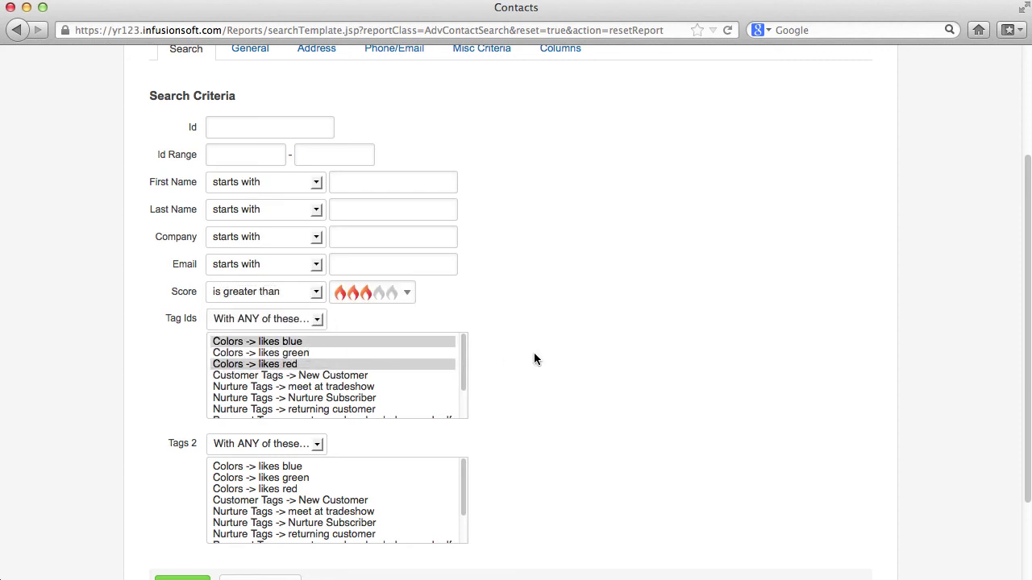
pyautogui.scroll(-3, 533, 352)
pyautogui.click(186, 477)
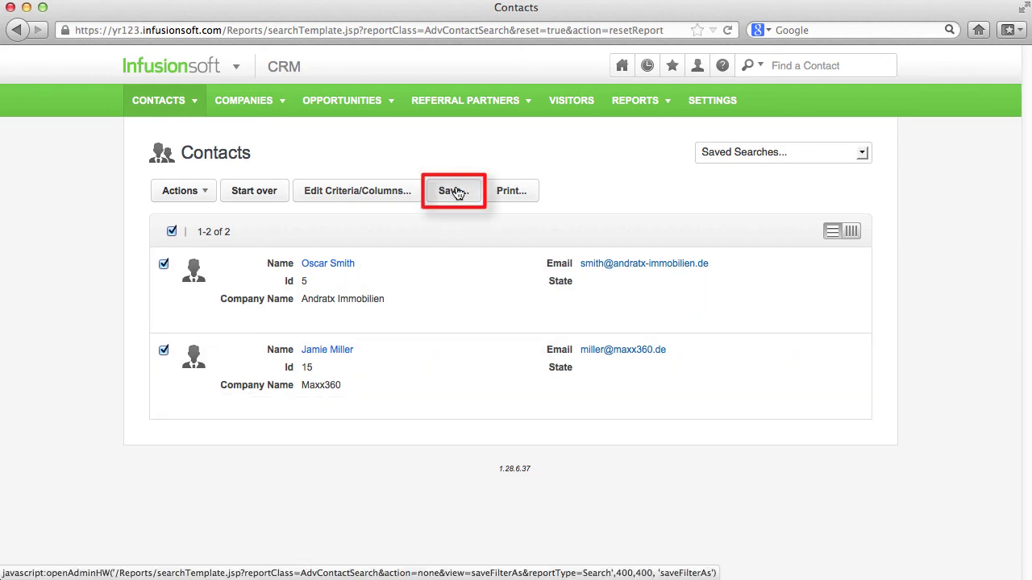
# Save the search as '2 Tags and 3 Flames' and confirm it in Saved Searches.
pyautogui.click(456, 191)
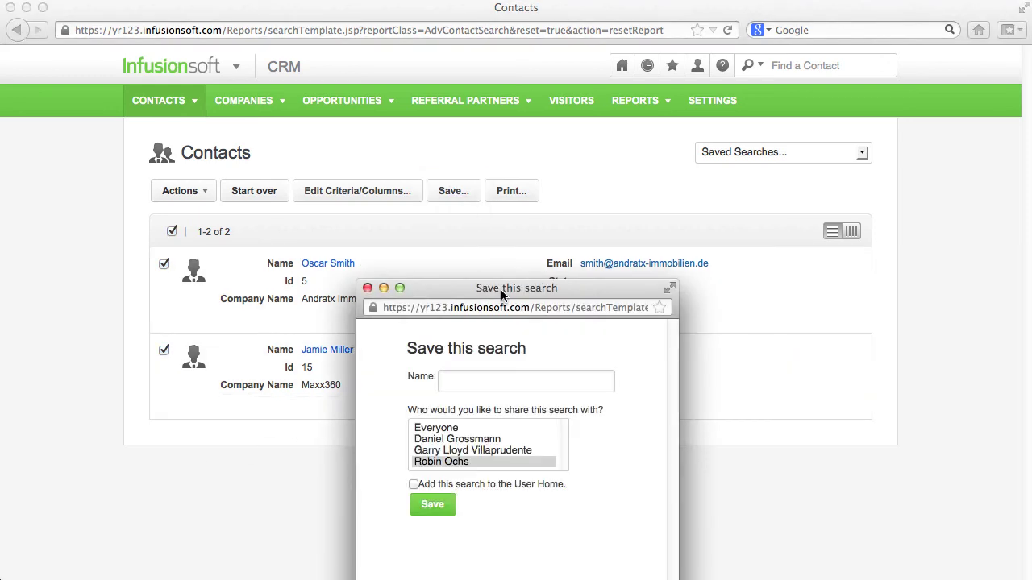
pyautogui.moveTo(493, 290); pyautogui.dragTo(466, 193)
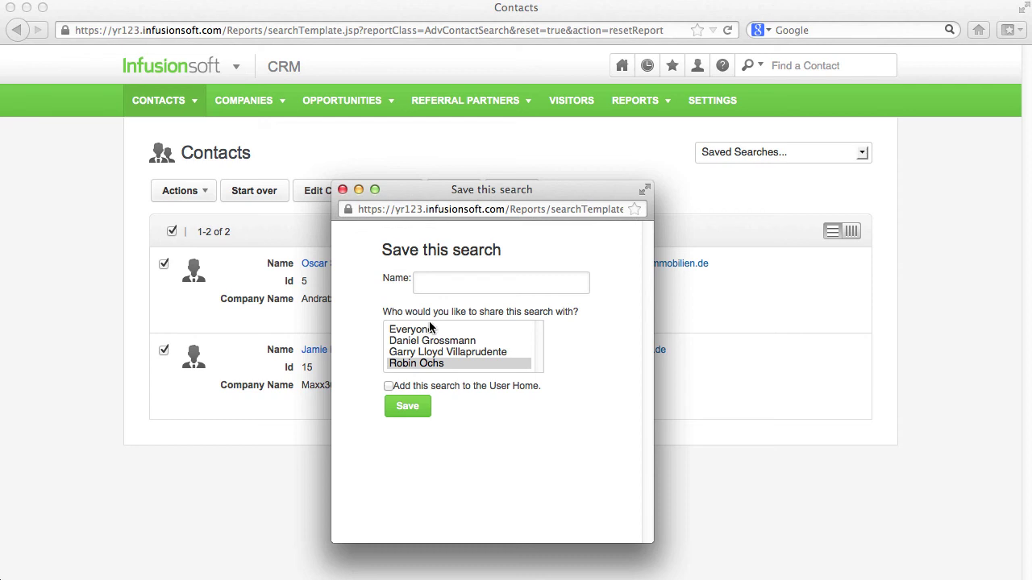
pyautogui.write('2 Tags and 3 Flames')
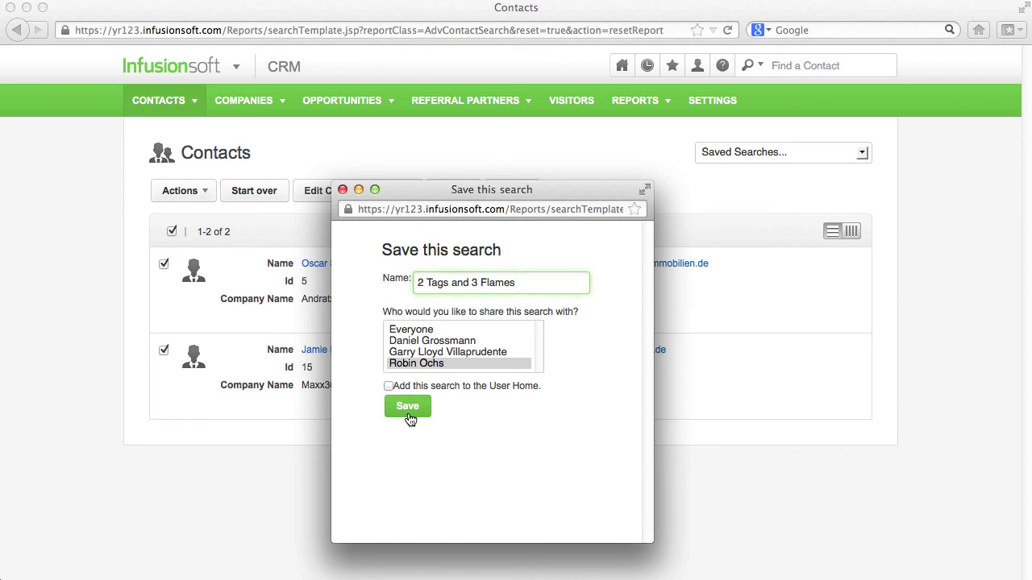
pyautogui.click(408, 415)
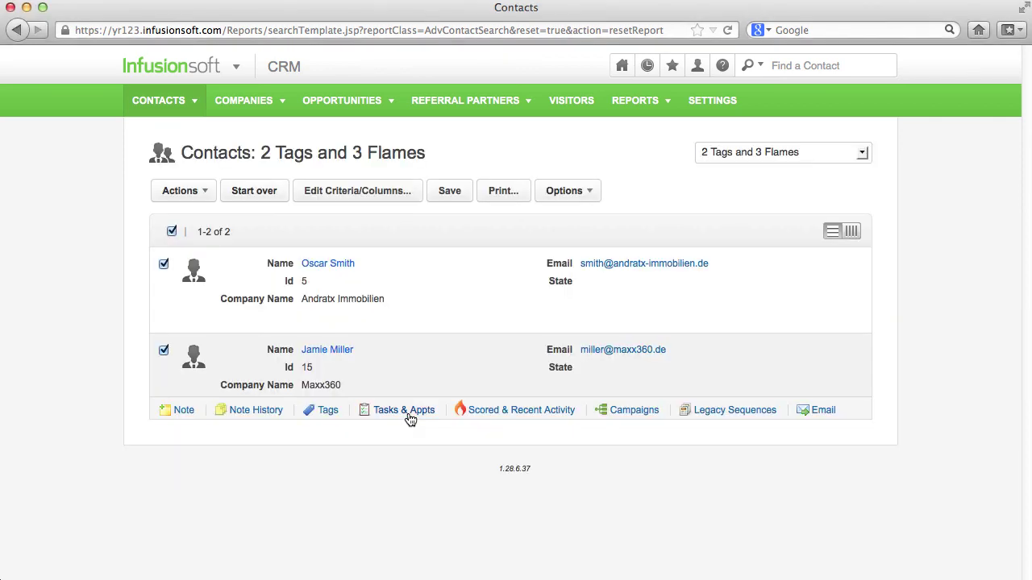
pyautogui.click(863, 156)
pyautogui.click(862, 156)
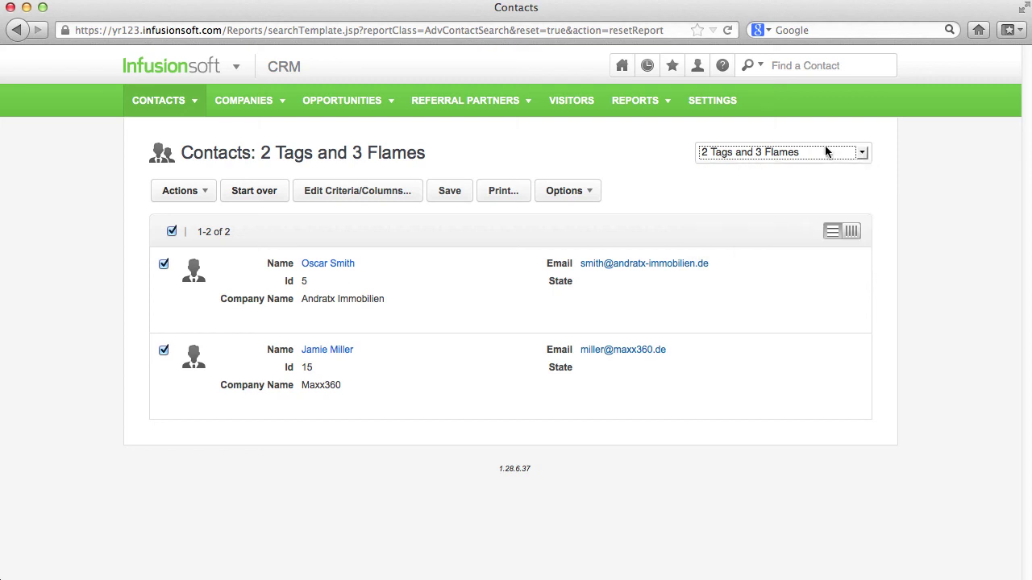
# Reset all search filters to list seven contacts, then show the first contact's tags.
pyautogui.click(372, 202)
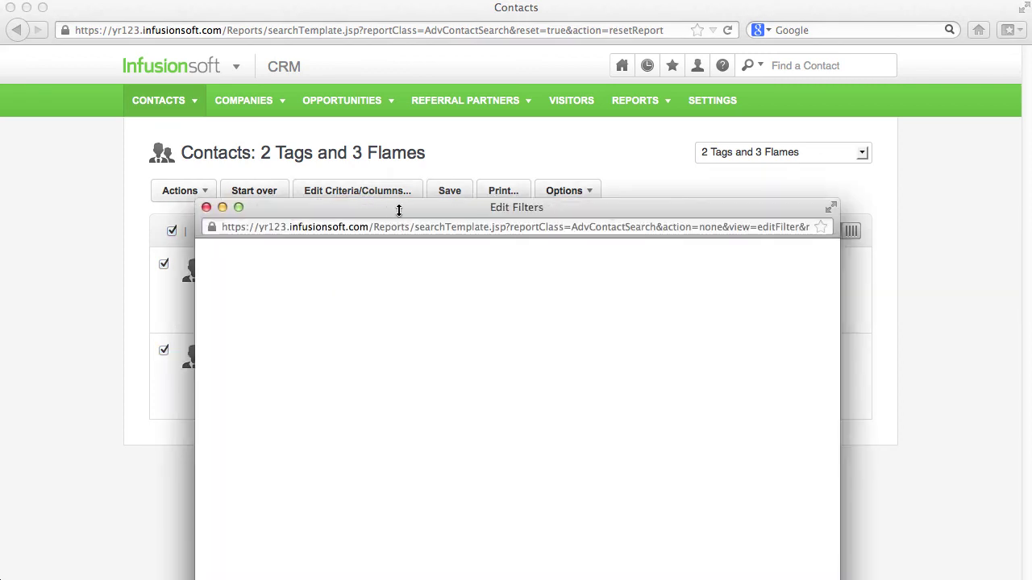
pyautogui.moveTo(396, 207); pyautogui.dragTo(383, 58)
pyautogui.scroll(-5, 429, 303)
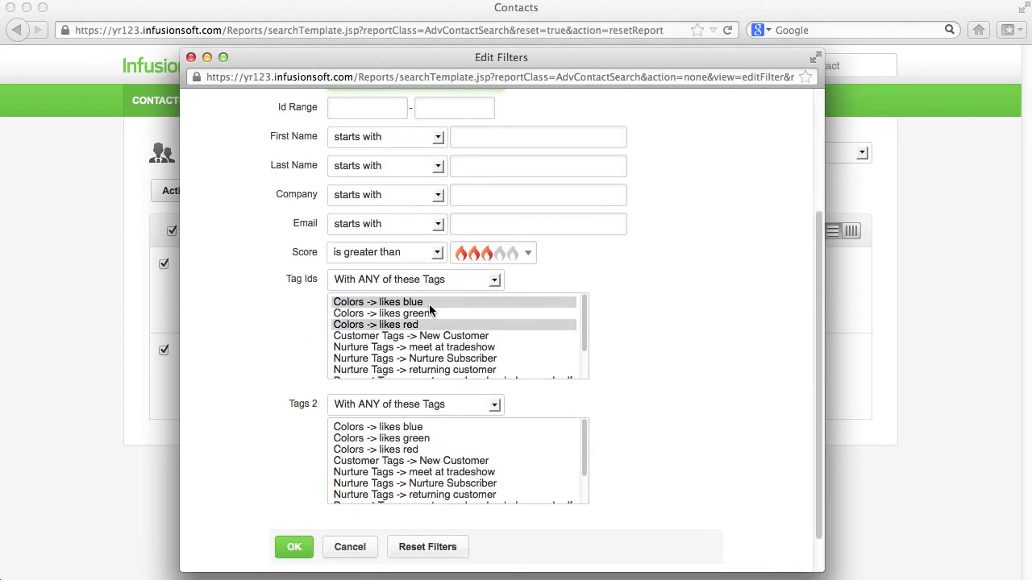
pyautogui.scroll(-3, 428, 347)
pyautogui.click(414, 506)
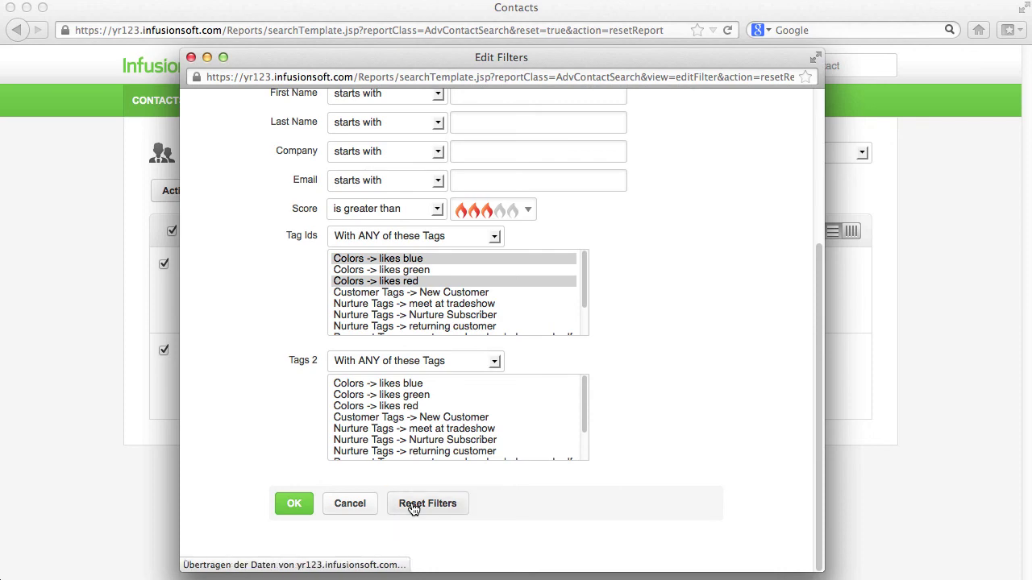
pyautogui.scroll(-3, 347, 516)
pyautogui.scroll(-3, 285, 526)
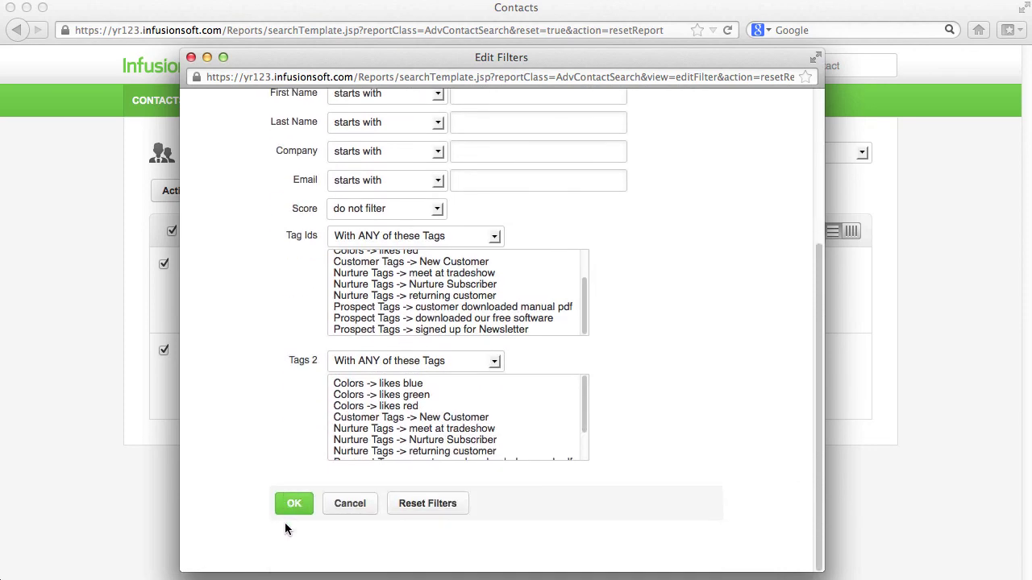
pyautogui.click(292, 504)
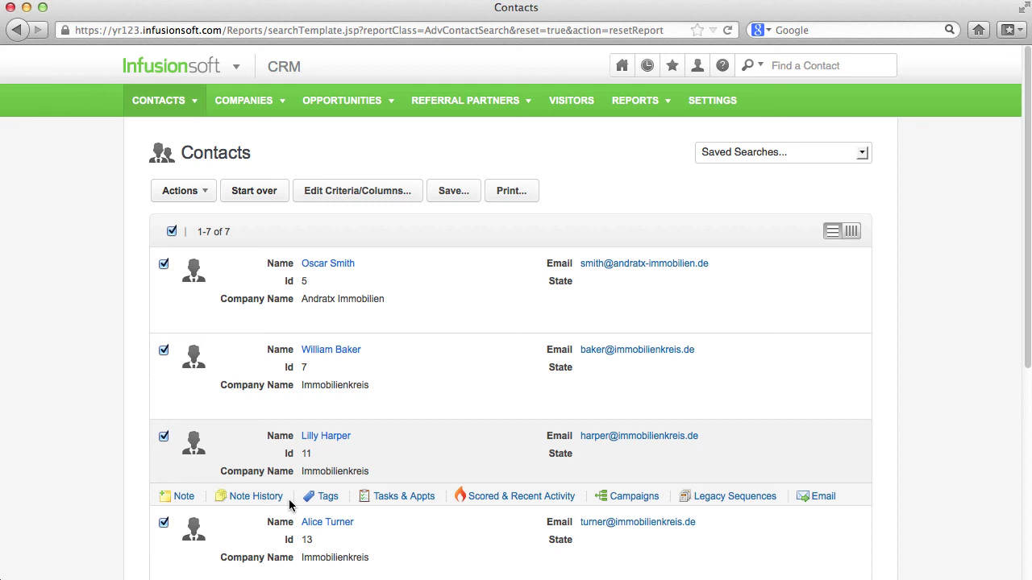
pyautogui.moveTo(342, 280)
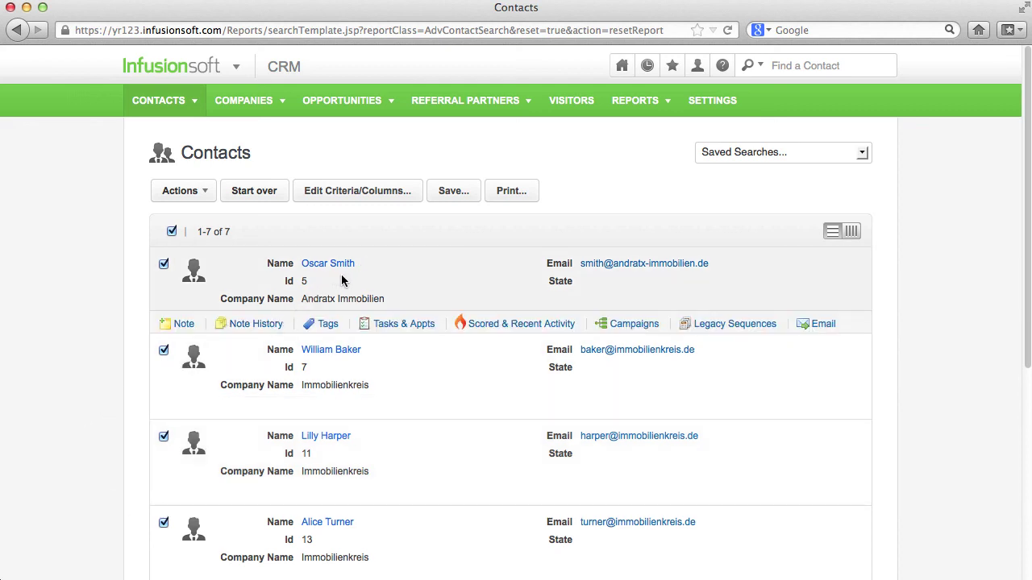
pyautogui.click(326, 326)
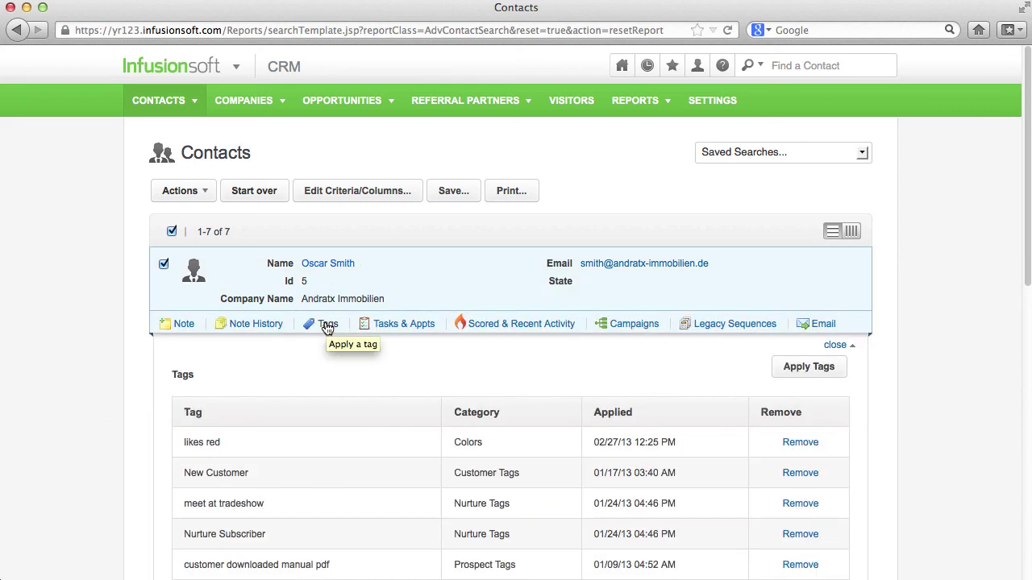
pyautogui.scroll(-3, 327, 327)
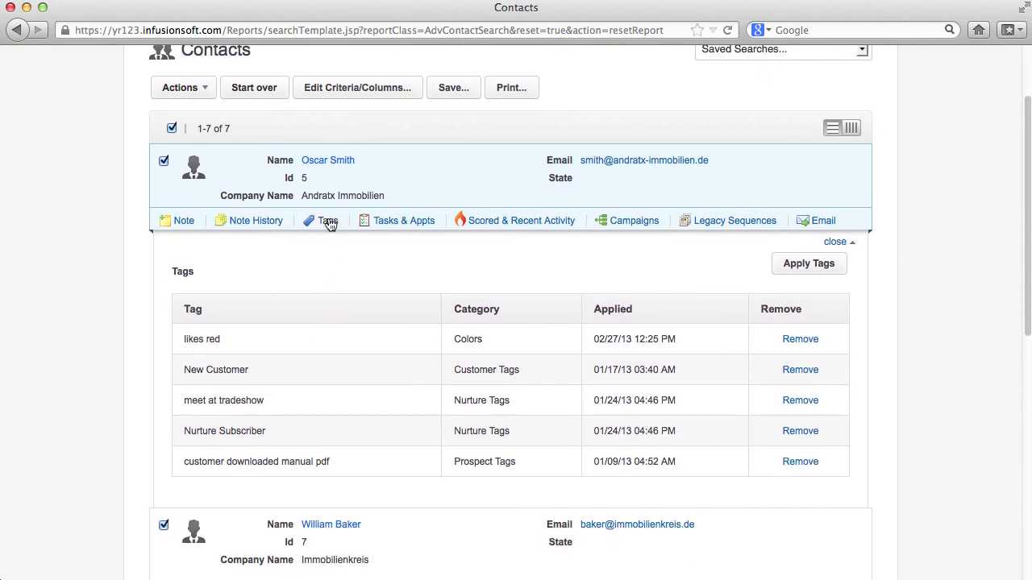